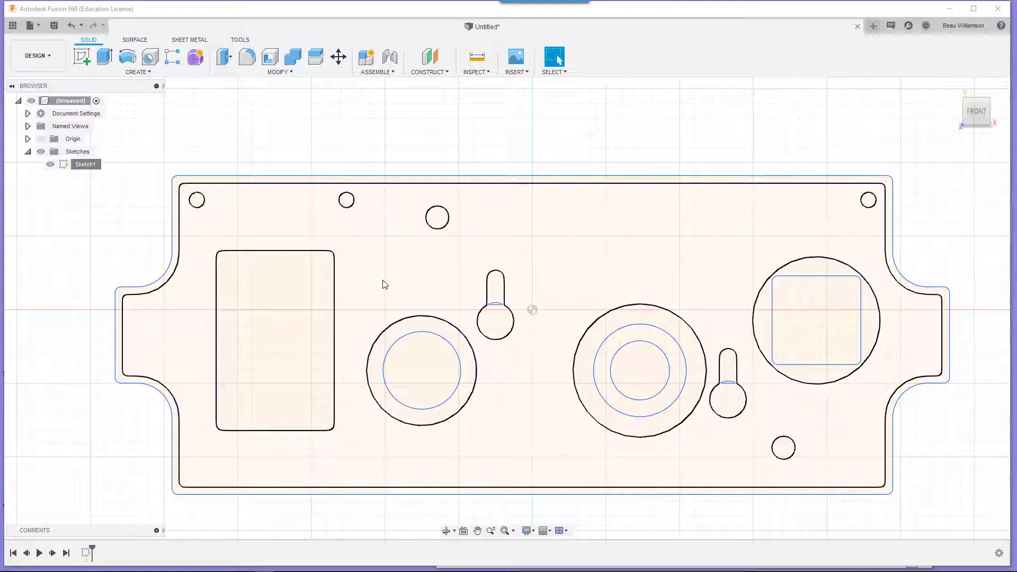
- Start an Extrude with the plate's outer border, its main area and the three small circles along the upper edge as profiles
scroll(385, 284, down, 2)
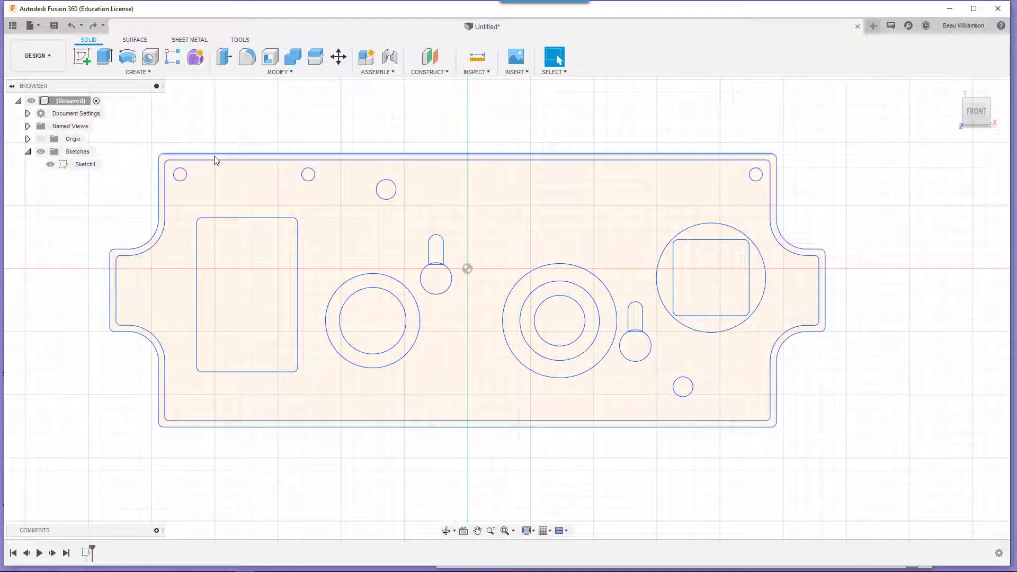
click(141, 72)
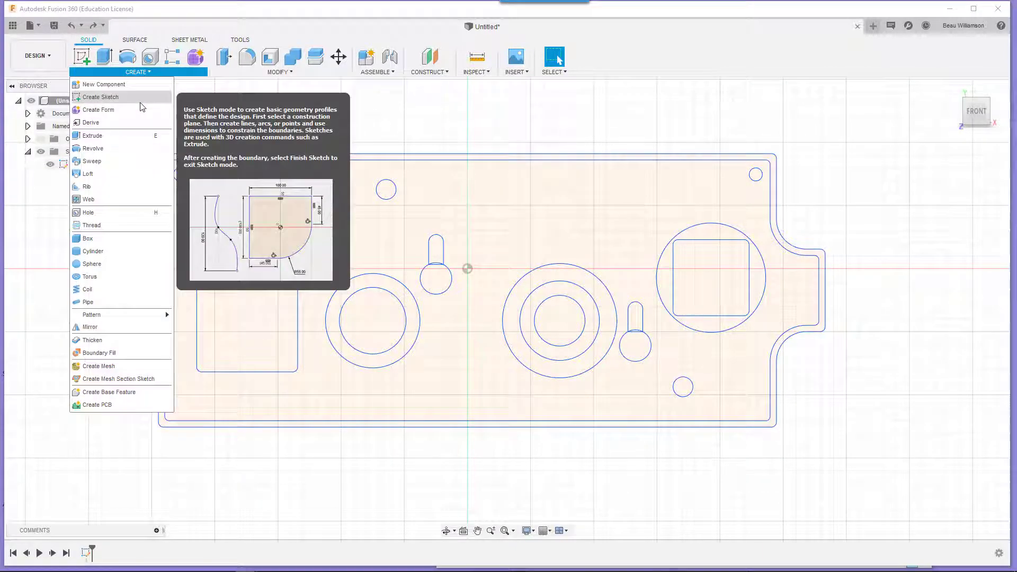
click(120, 137)
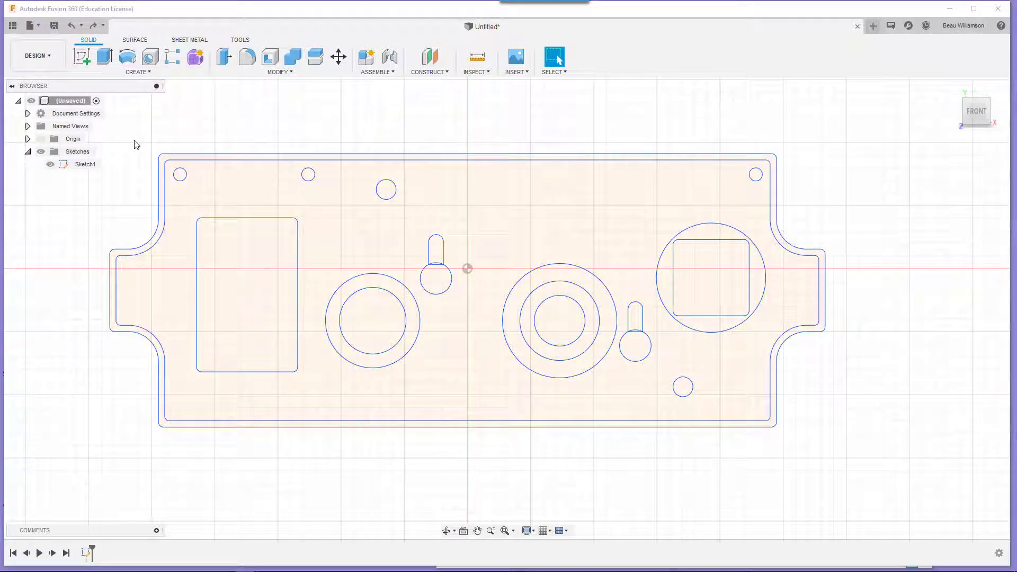
click(226, 159)
click(186, 180)
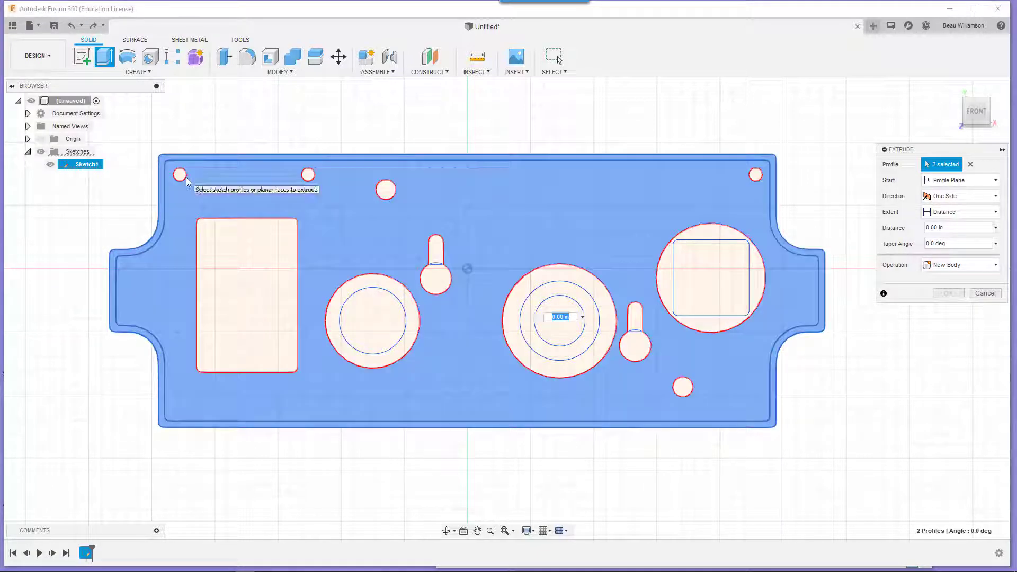
click(307, 175)
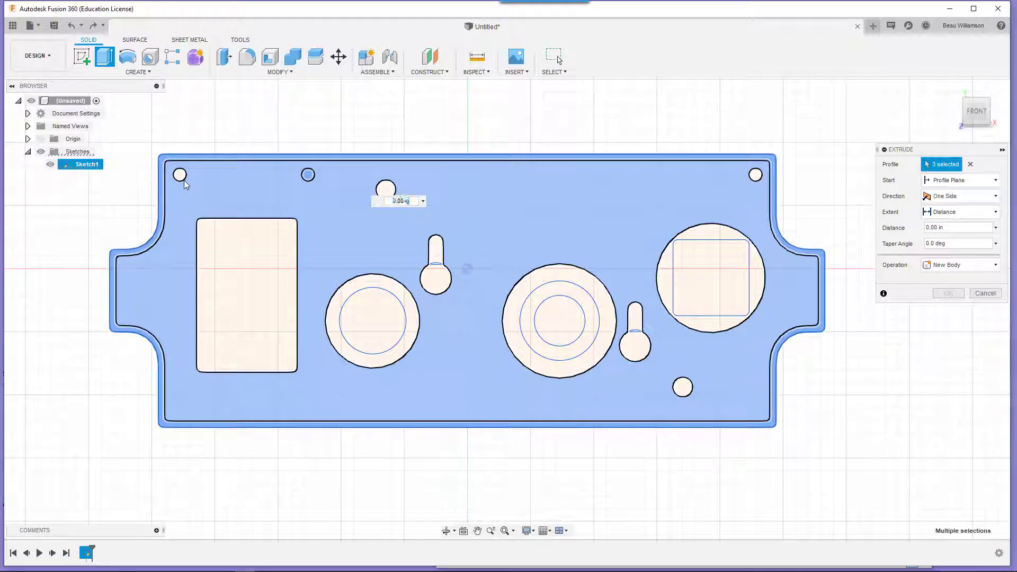
click(185, 181)
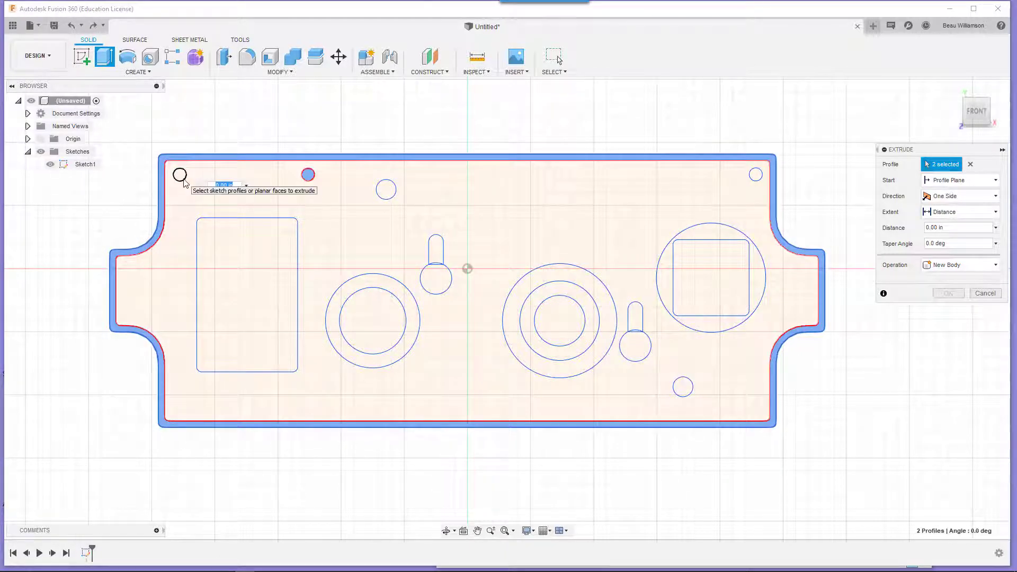
click(182, 176)
click(202, 186)
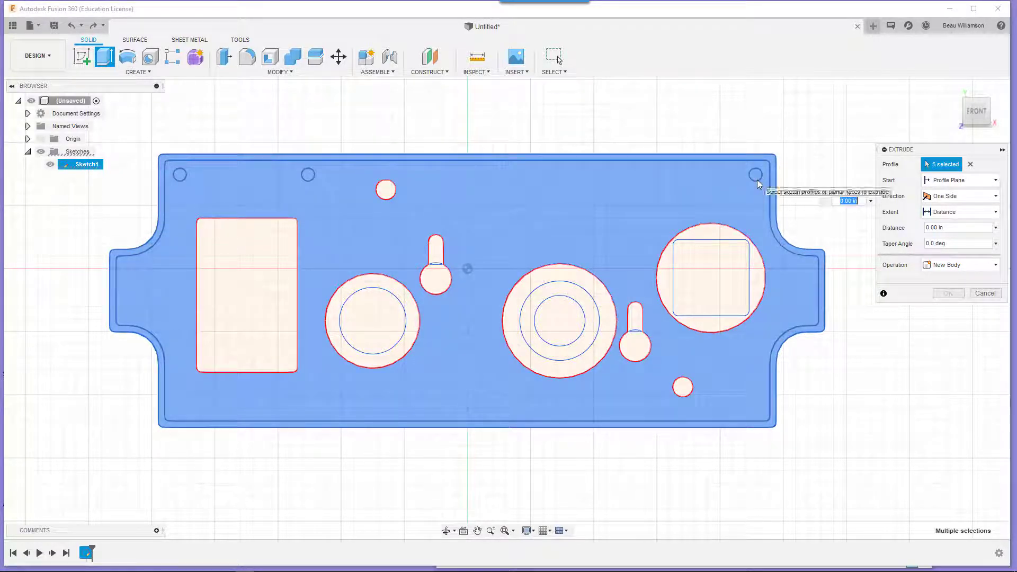
click(757, 180)
- Add the area around the square, both outer rings of the concentric circles and the ring of the remaining large circle to the extrusion
click(666, 269)
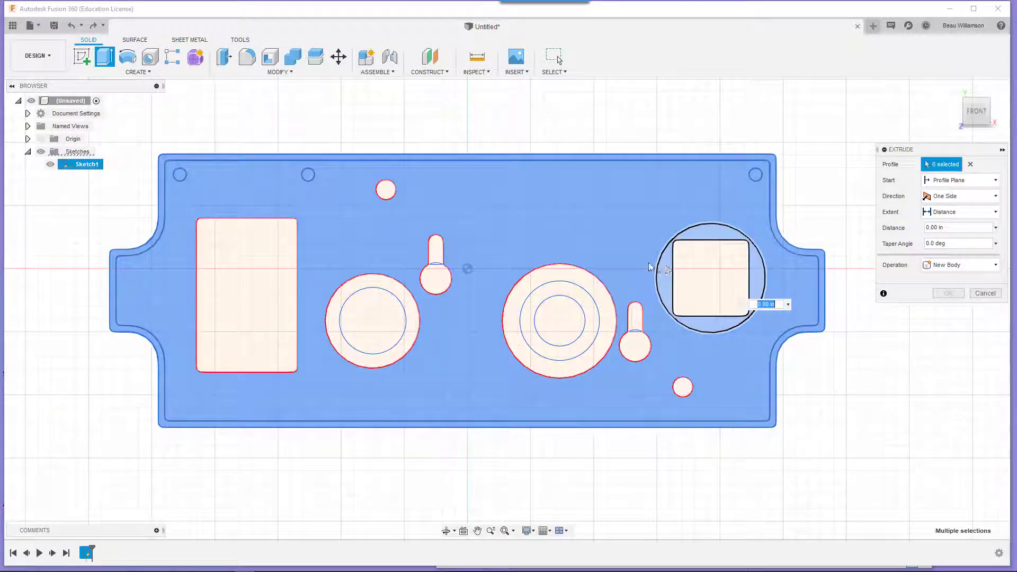
click(516, 322)
click(527, 323)
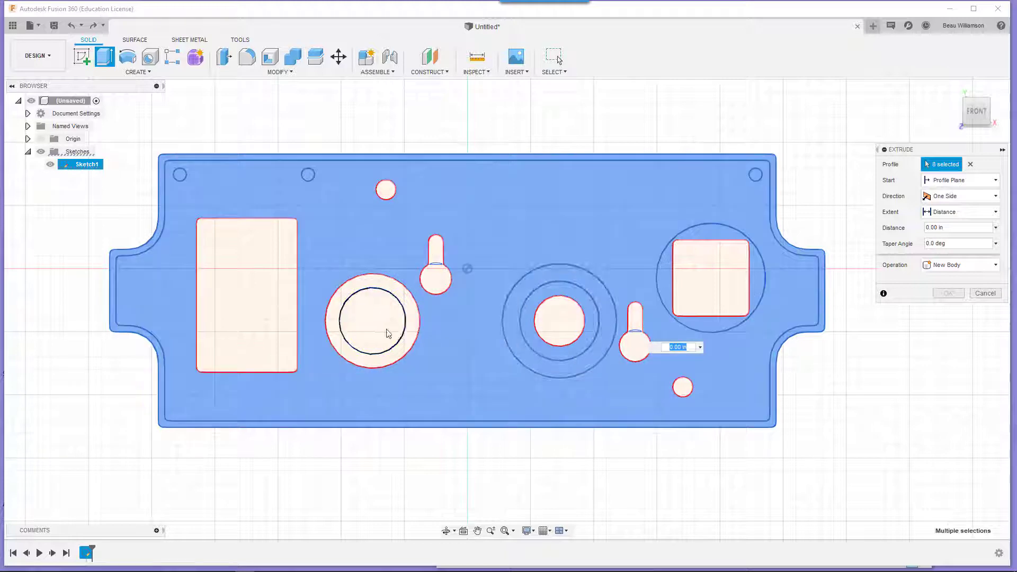
click(415, 331)
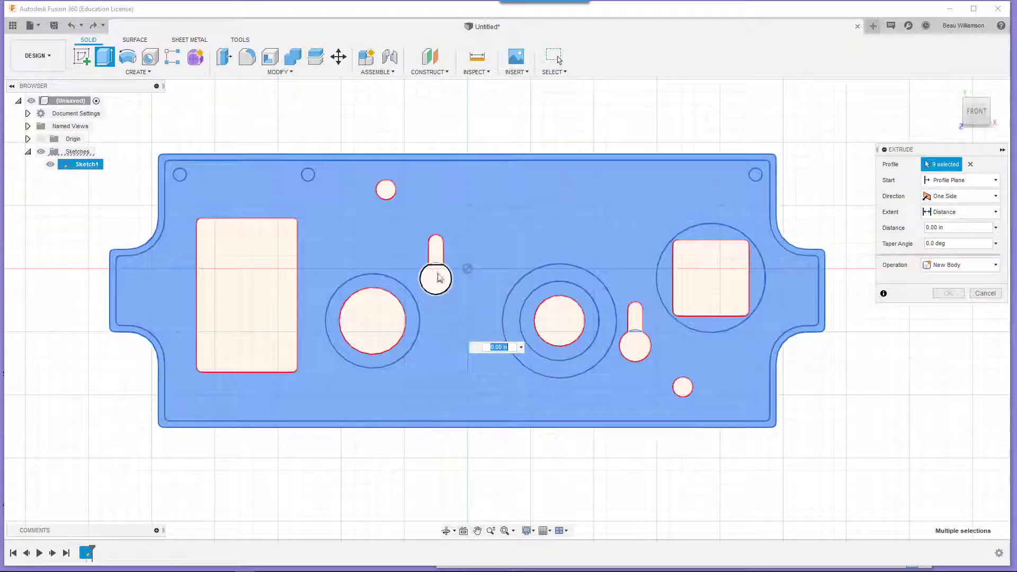
- Add all three regions of the keyhole slot near the plate's center to the extrusion, including the thin sliver between slot and circle
scroll(436, 270, up, 3)
scroll(436, 270, up, 3)
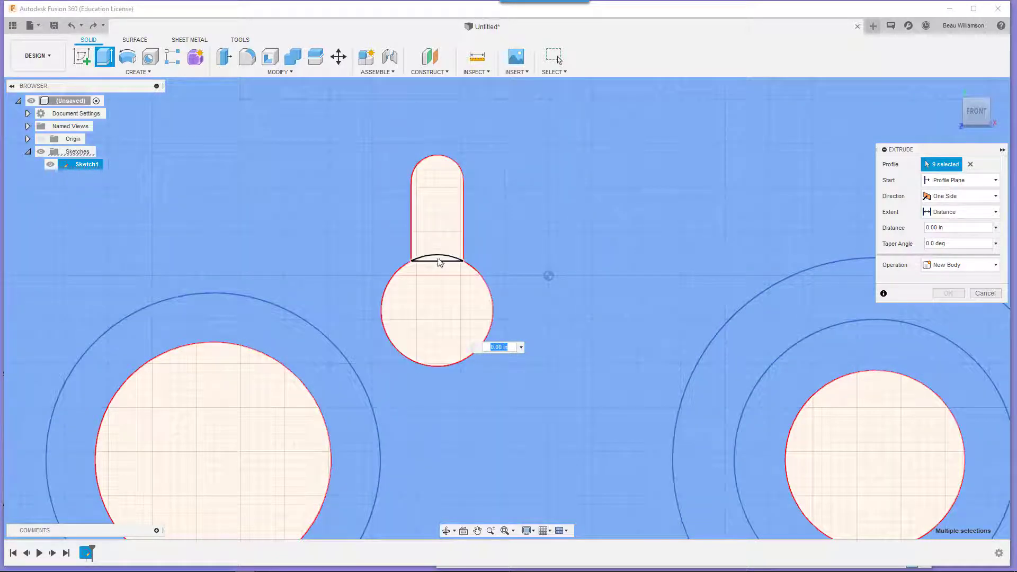
click(439, 260)
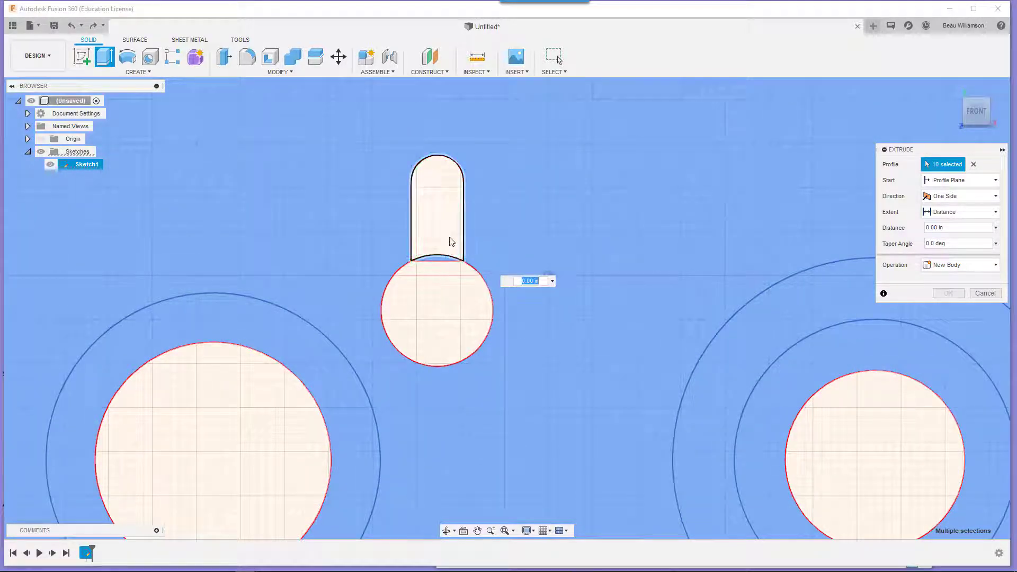
click(449, 245)
click(450, 292)
scroll(539, 314, down, 5)
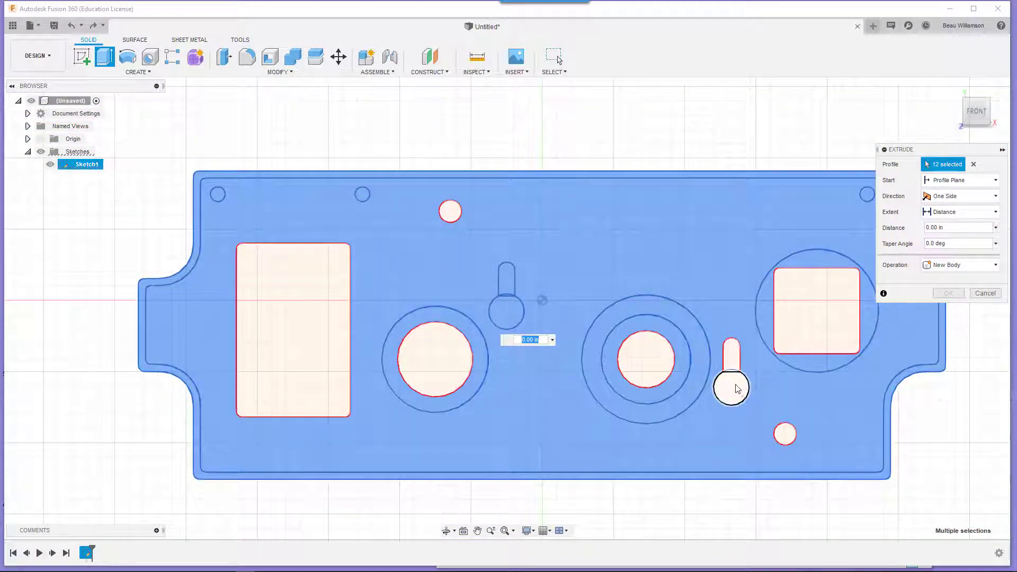
- Add the three regions of the other keyhole slot and extrude all selected profiles 0.245 in as a new body
scroll(732, 375, up, 6)
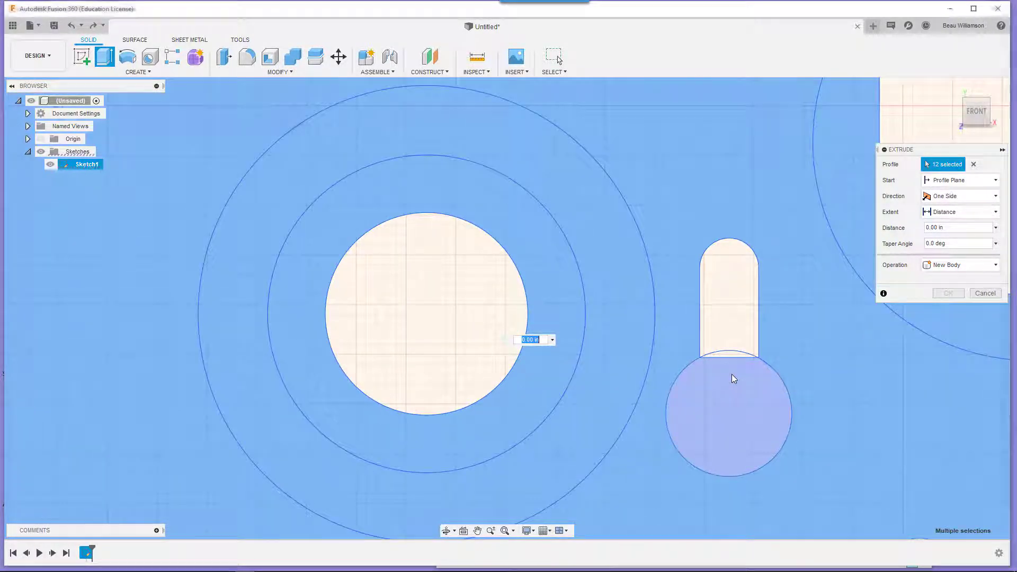
click(732, 374)
click(730, 355)
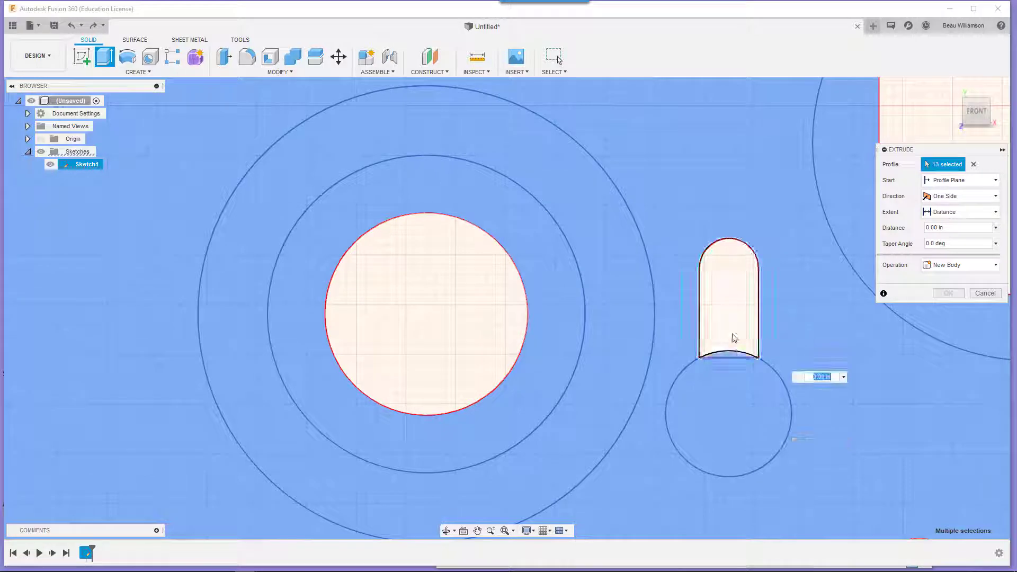
click(727, 322)
scroll(713, 344, down, 8)
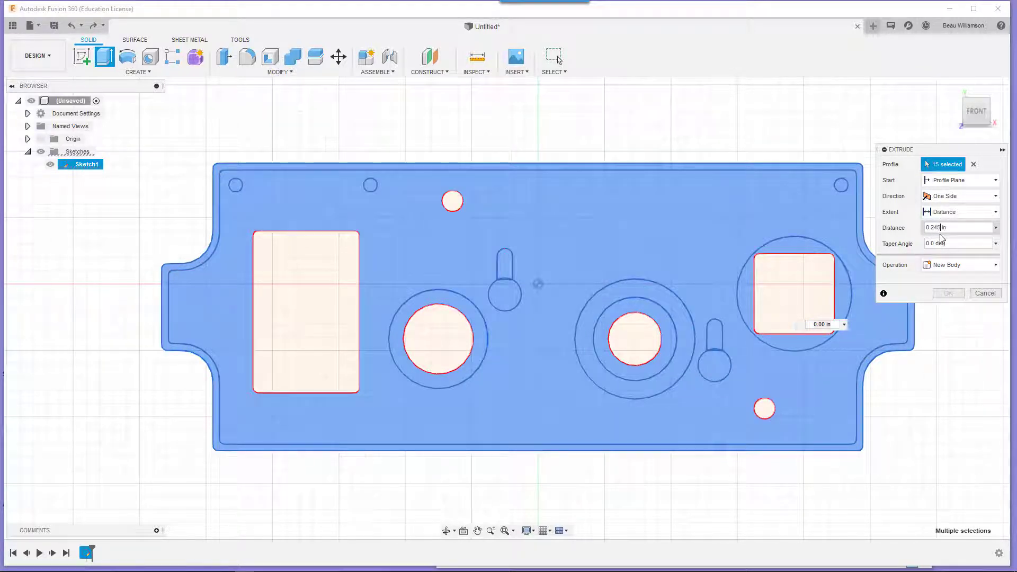
key(Return)
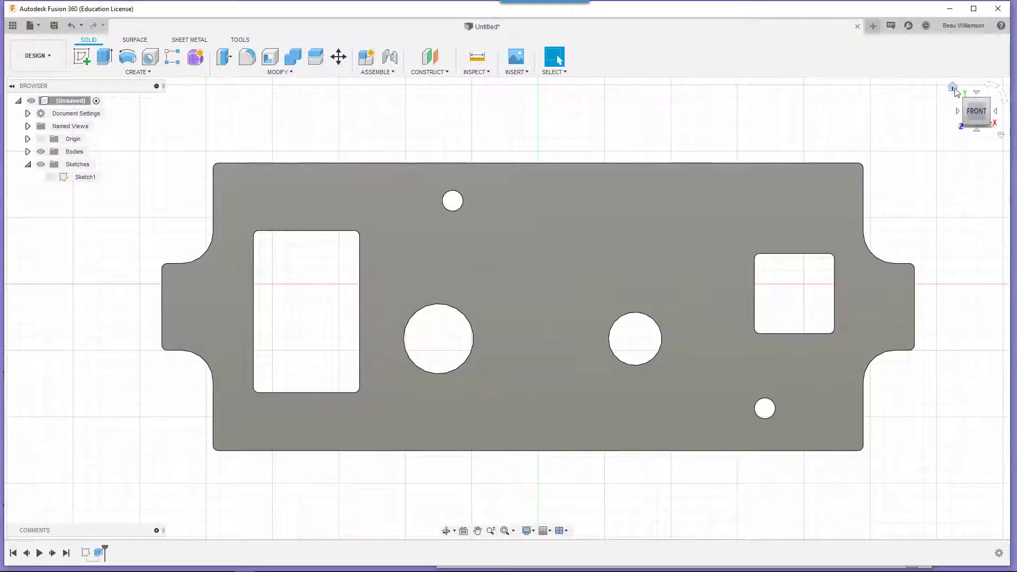
- Make Sketch1 visible again on the back face of the extruded plate
click(953, 87)
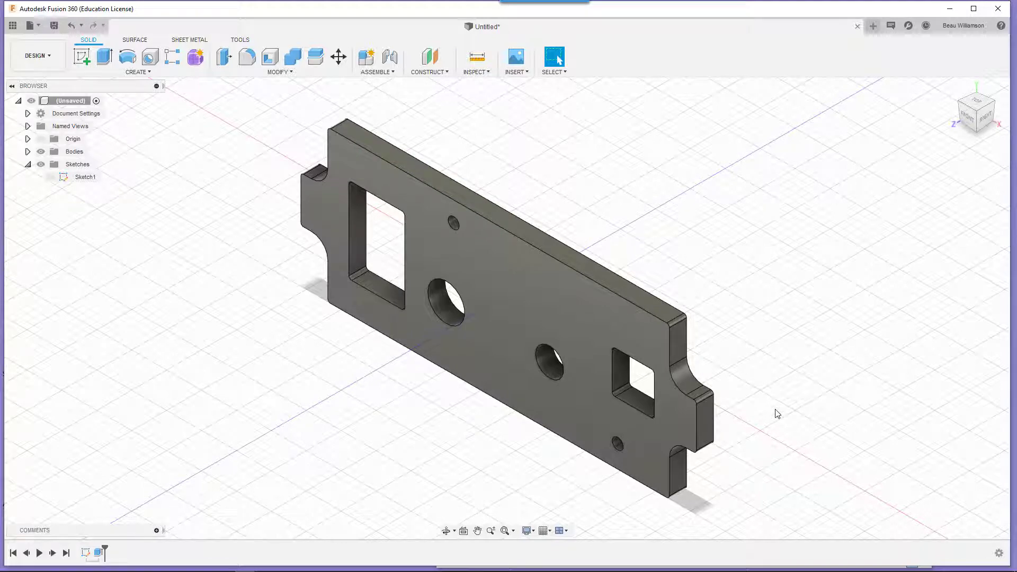
click(971, 532)
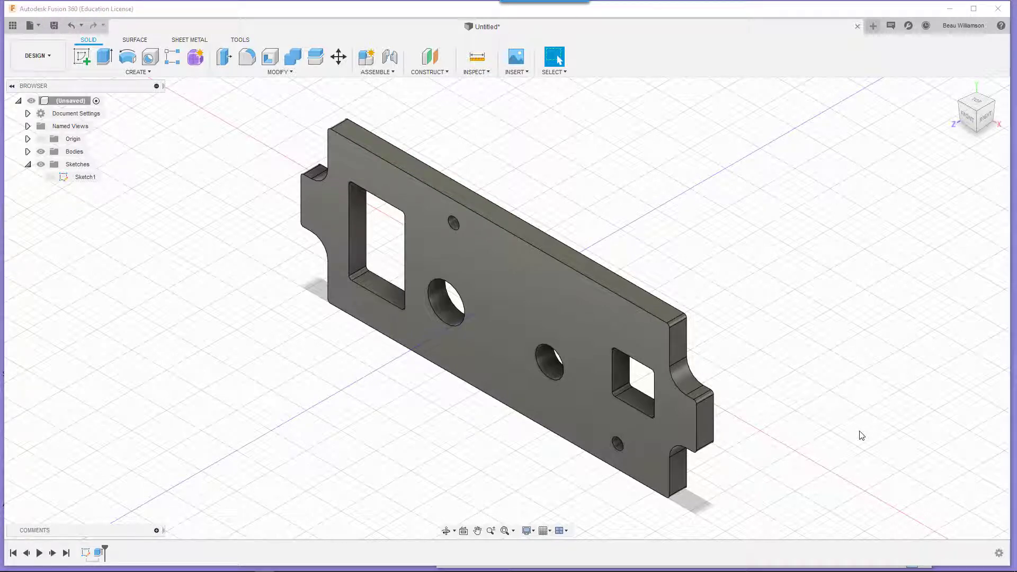
shift+middle_drag(858, 436, 885, 426)
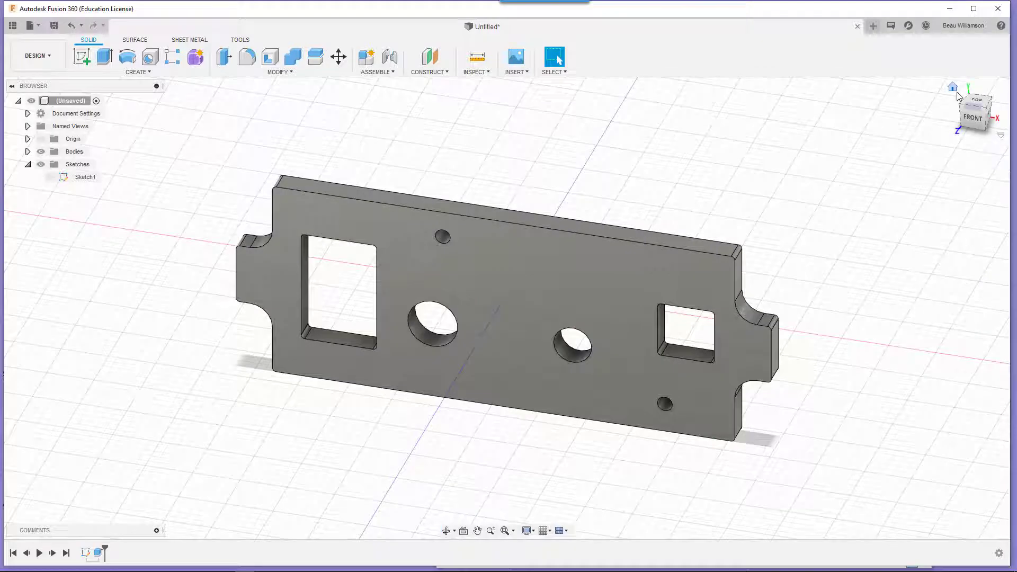
click(953, 88)
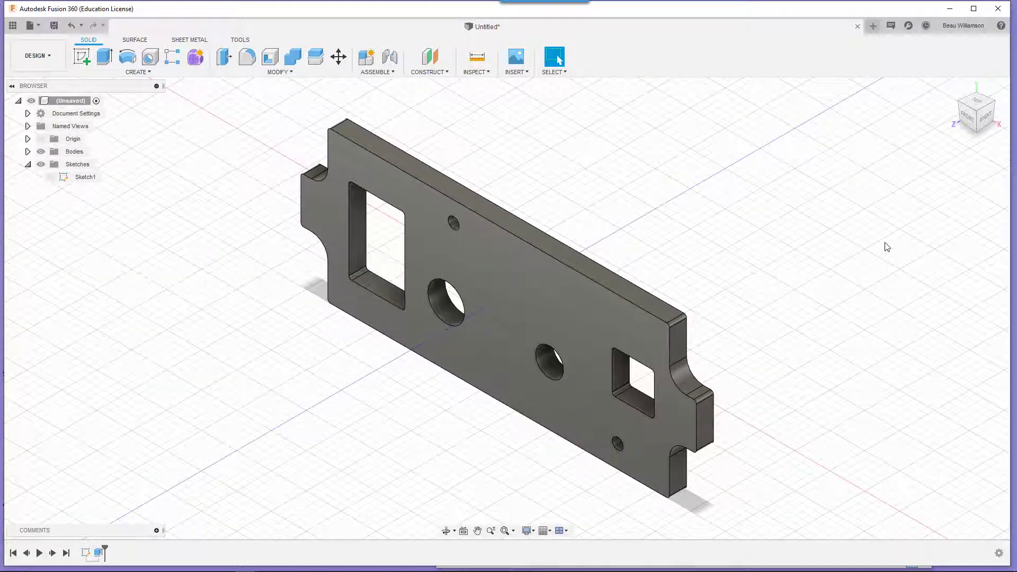
click(994, 104)
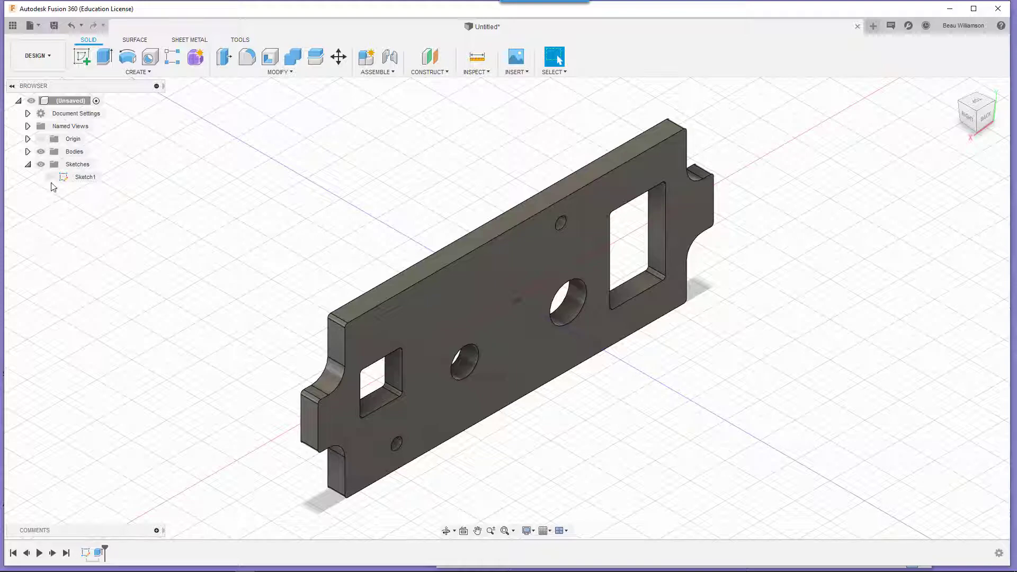
click(51, 178)
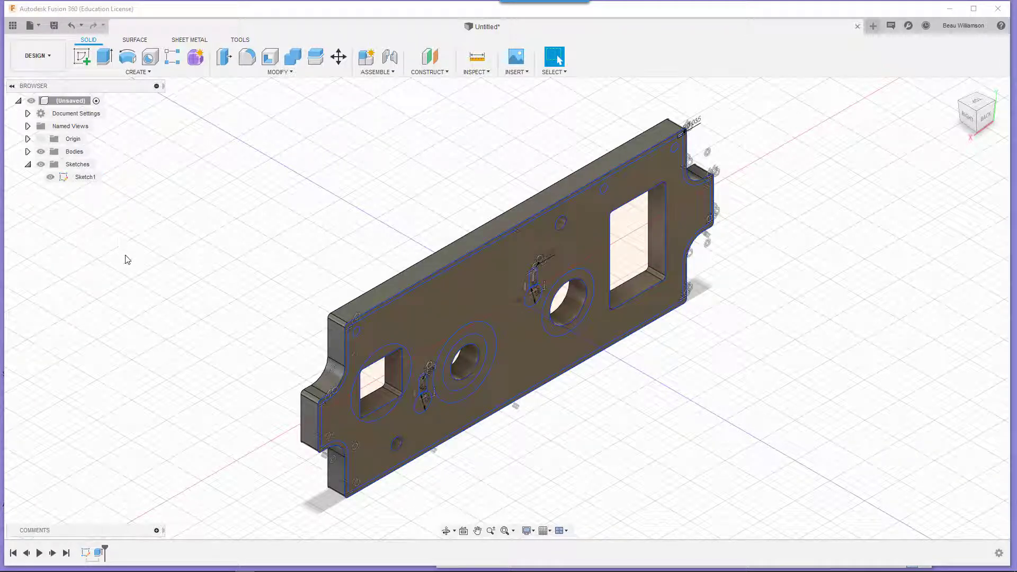
- Cut the area between the circle and the square opening 0.145 in deep, and check the recess with Sketch1 temporarily hidden
click(389, 419)
scroll(390, 419, up, 5)
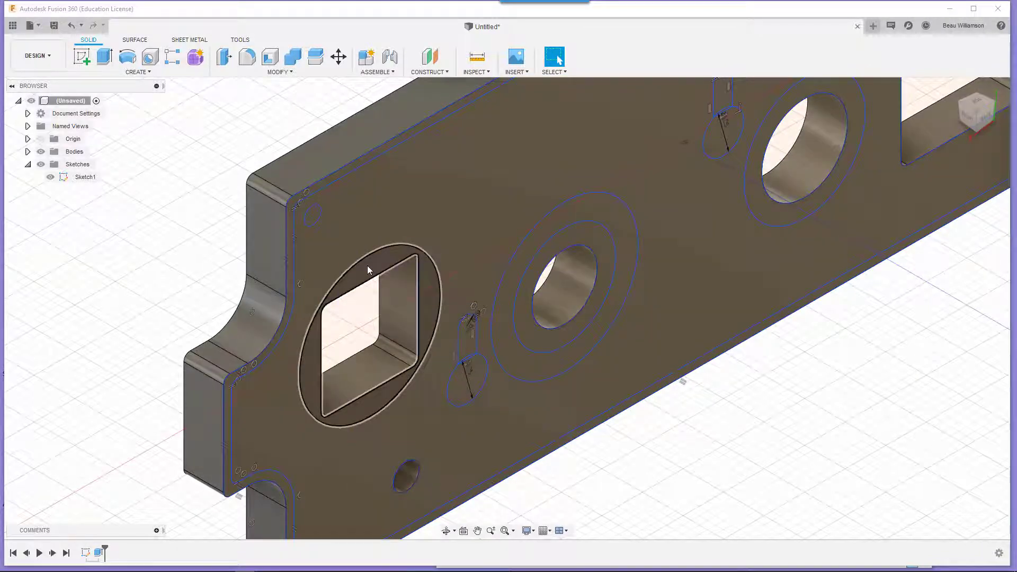
click(368, 269)
right_click(368, 269)
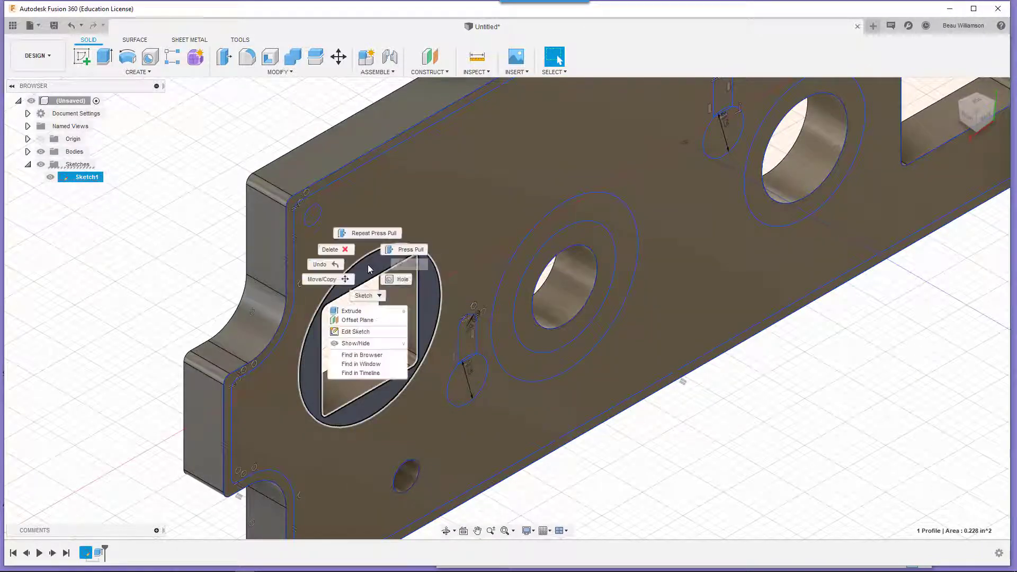
click(403, 253)
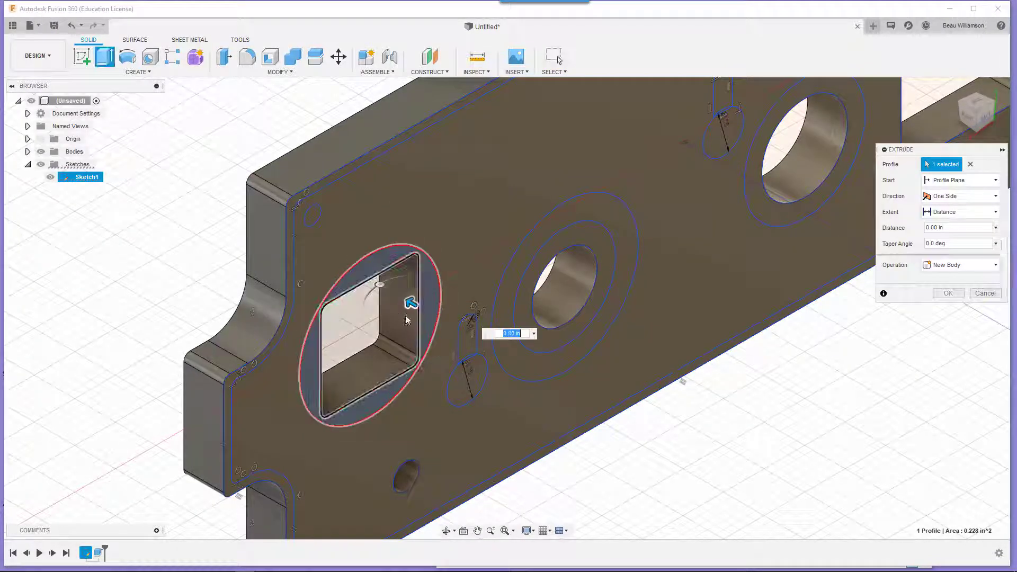
drag(410, 301, 383, 292)
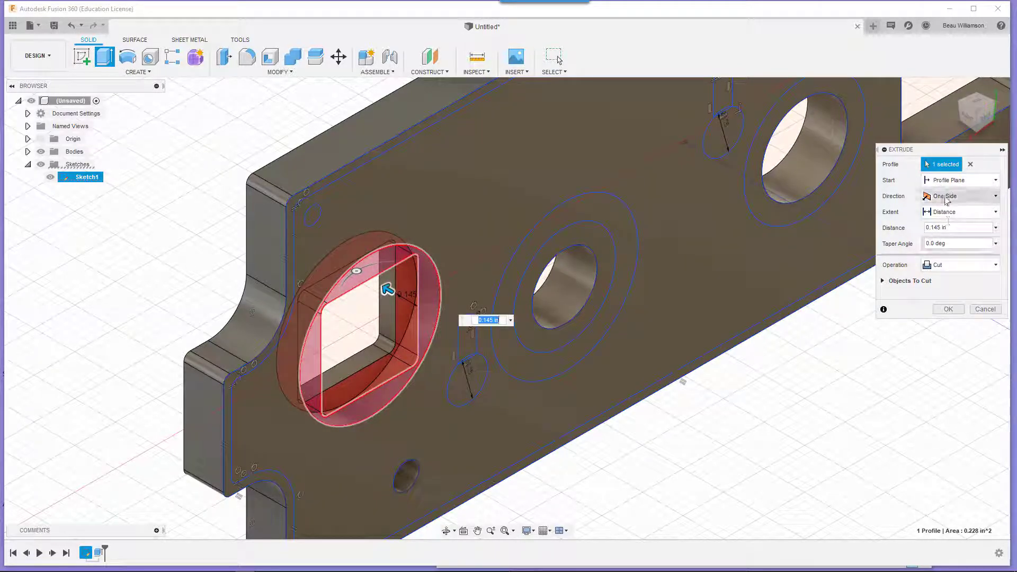
click(943, 311)
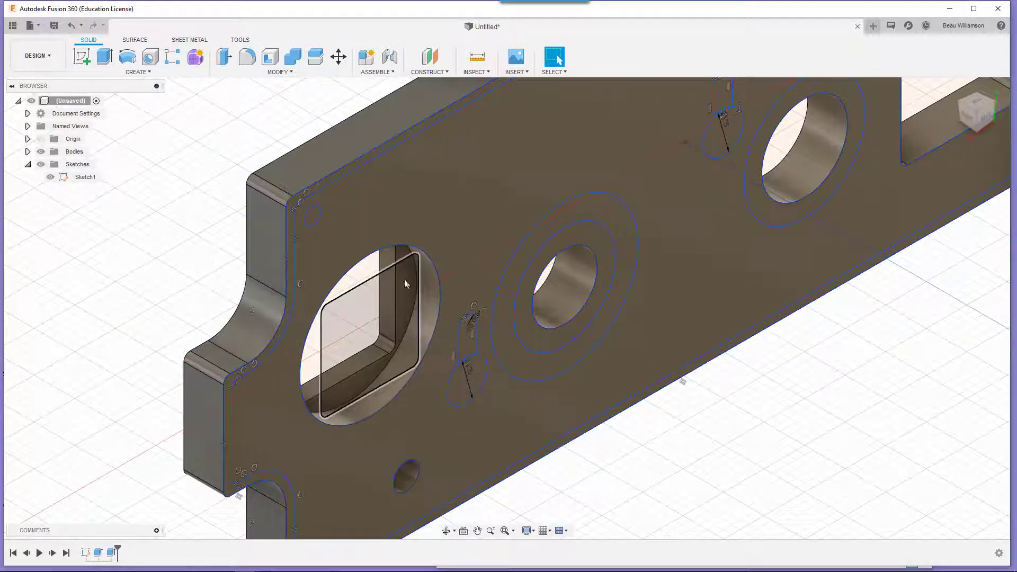
click(50, 177)
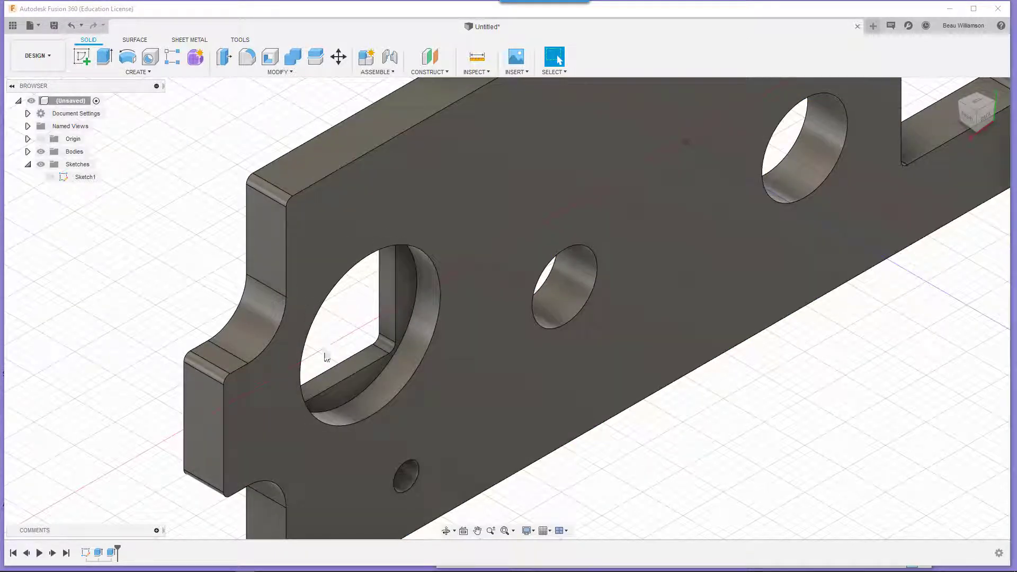
click(50, 177)
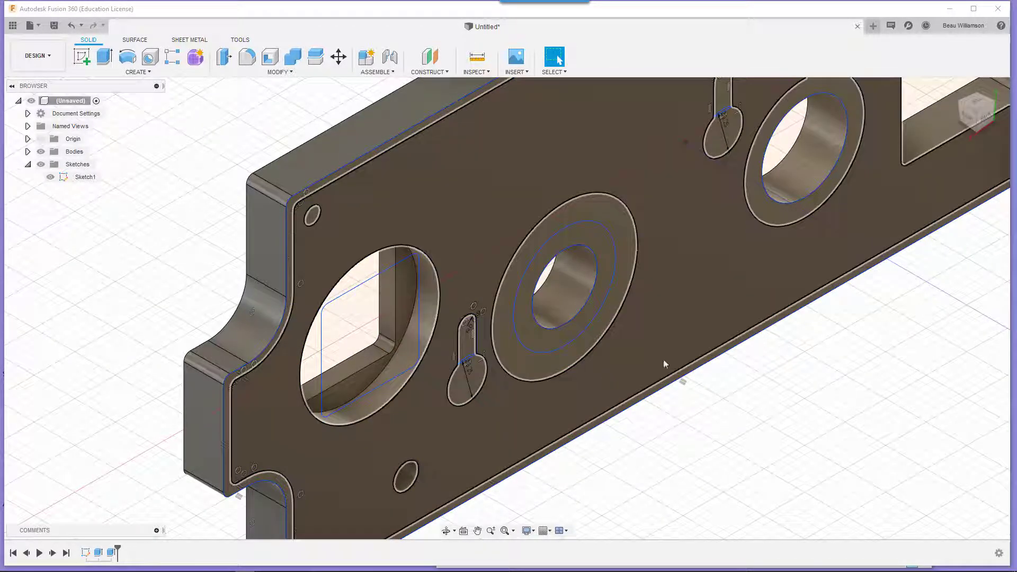
- Cut the ring around the round opening beside the rectangular window 0.145 in deep into the plate
middle_drag(809, 280, 534, 442)
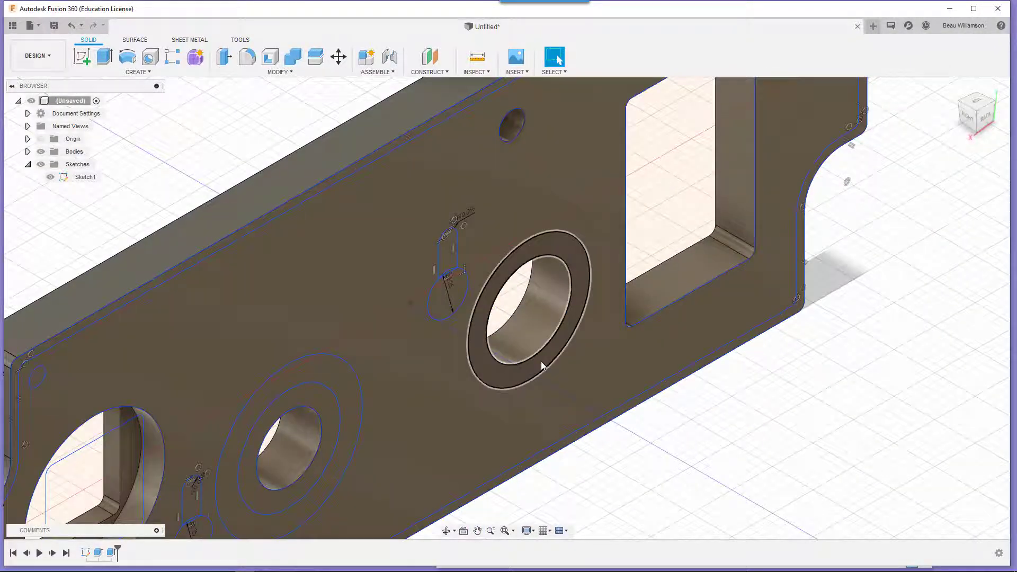
click(541, 361)
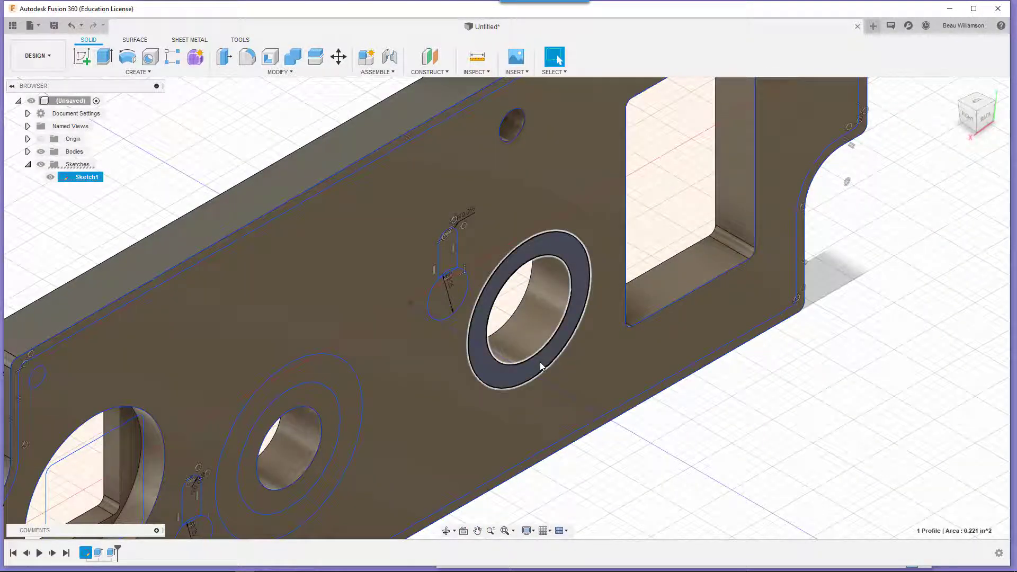
right_click(541, 365)
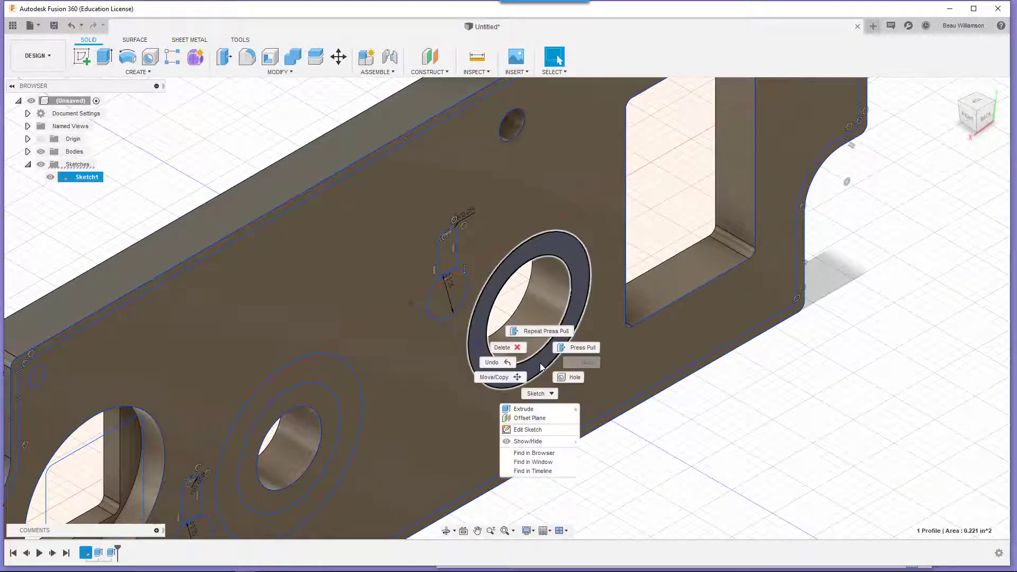
click(569, 351)
drag(478, 329, 455, 317)
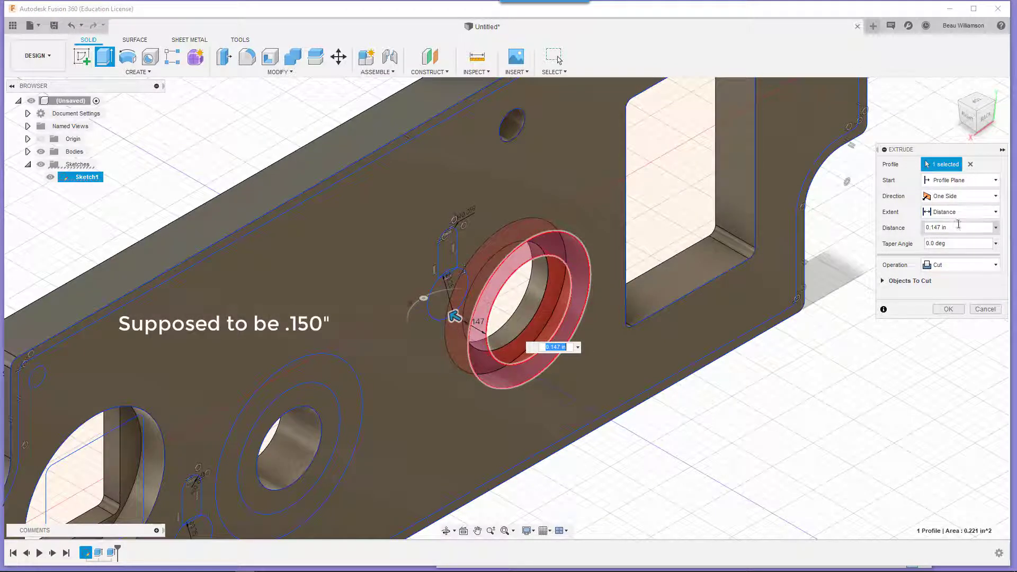
click(940, 229)
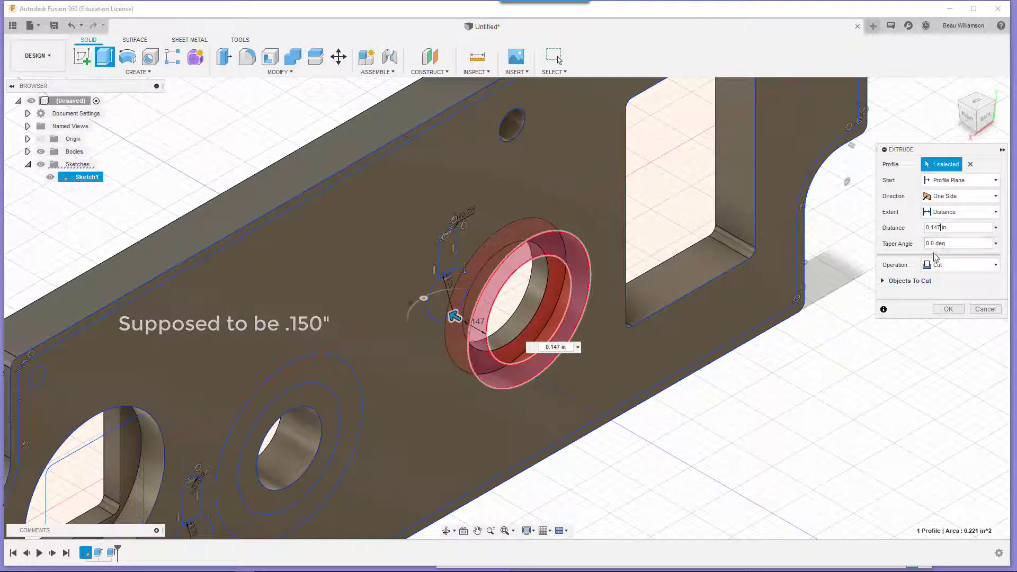
key(BackSpace)
text(5)
key(Return)
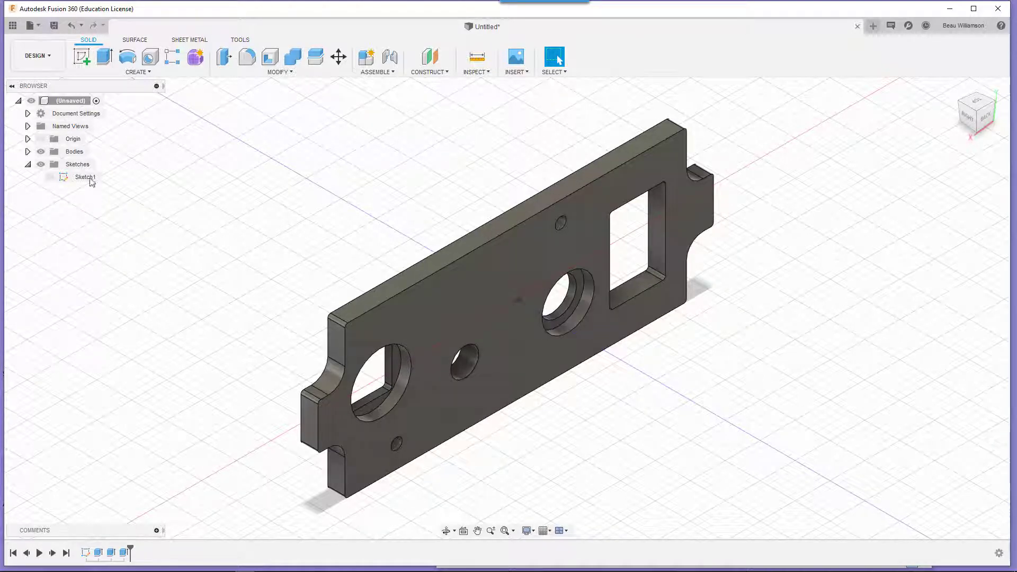
- Show Sketch1 again and chamfer the rectangular opening's back edge as Distance and angle, 0.04 in at 45 deg
click(50, 176)
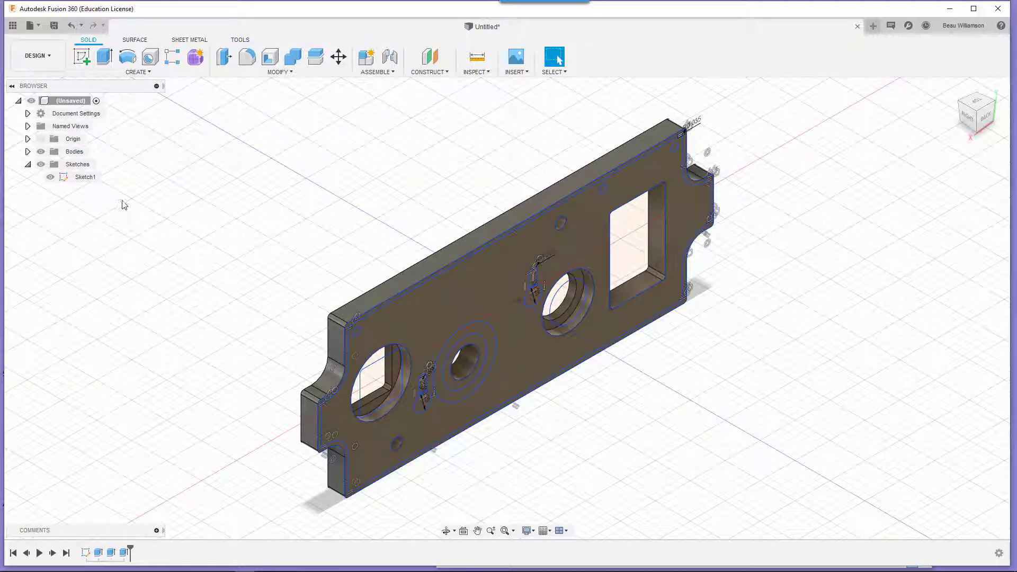
click(657, 288)
scroll(657, 285, up, 5)
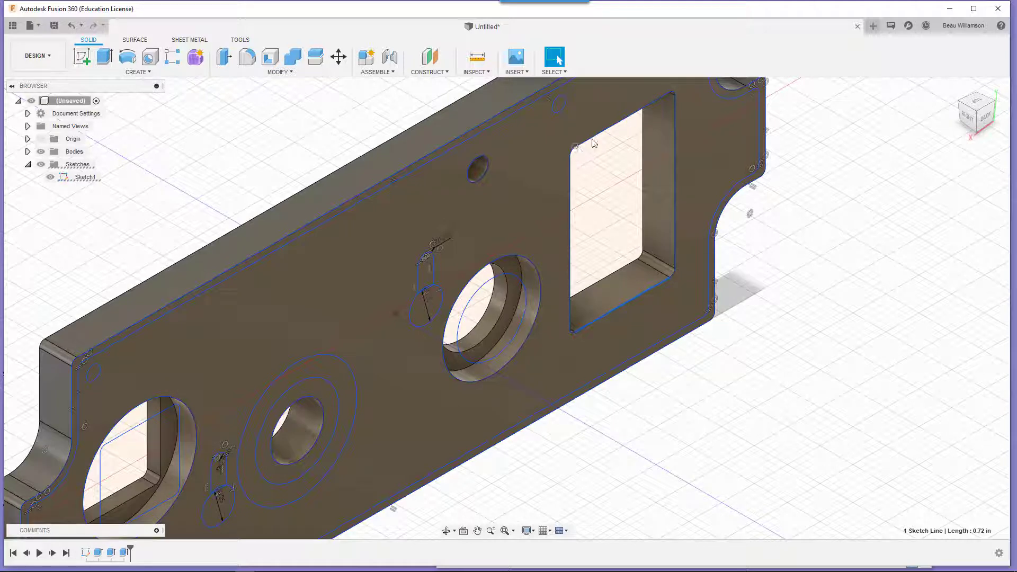
click(638, 292)
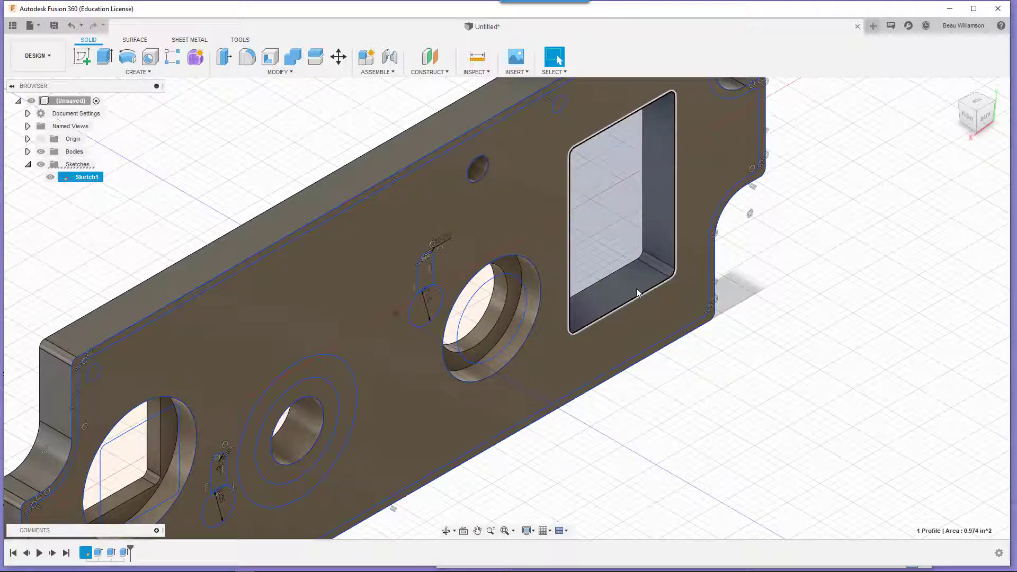
click(251, 74)
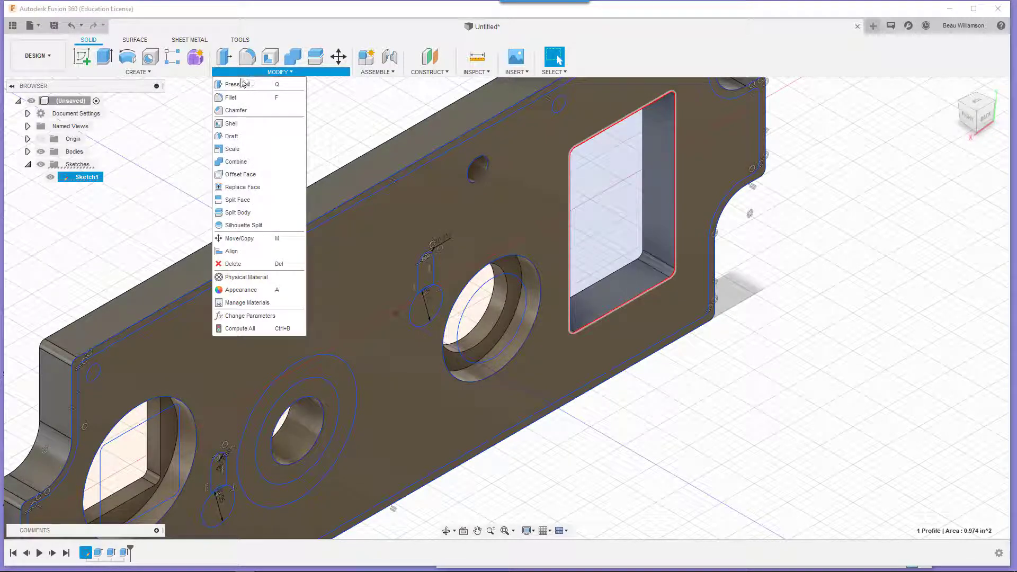
click(235, 110)
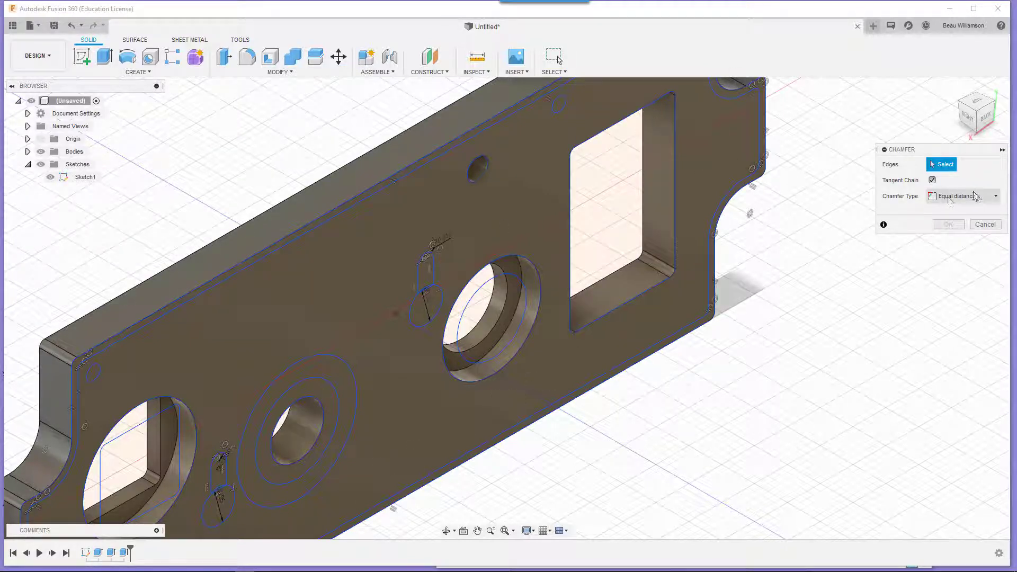
click(995, 197)
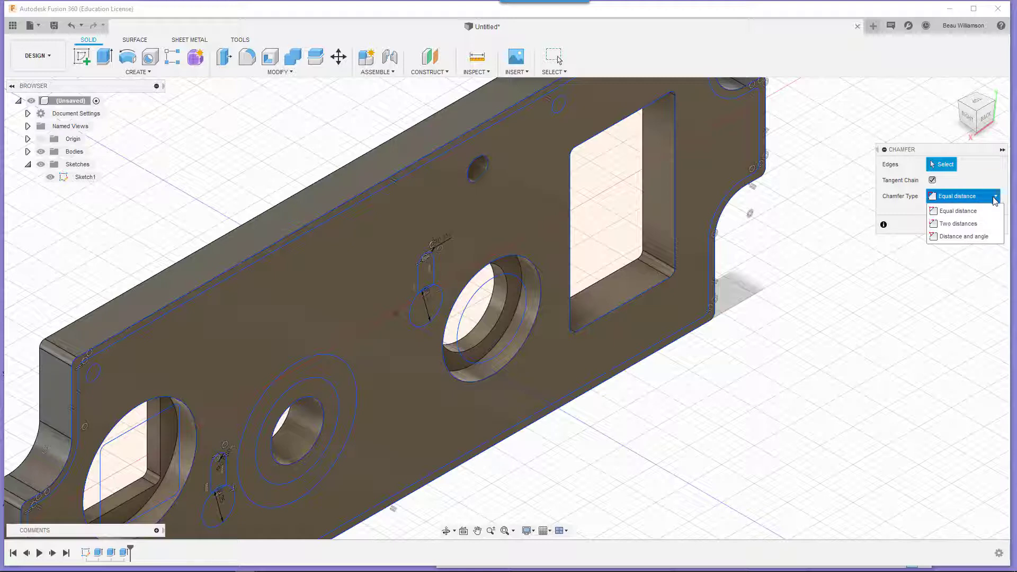
click(978, 237)
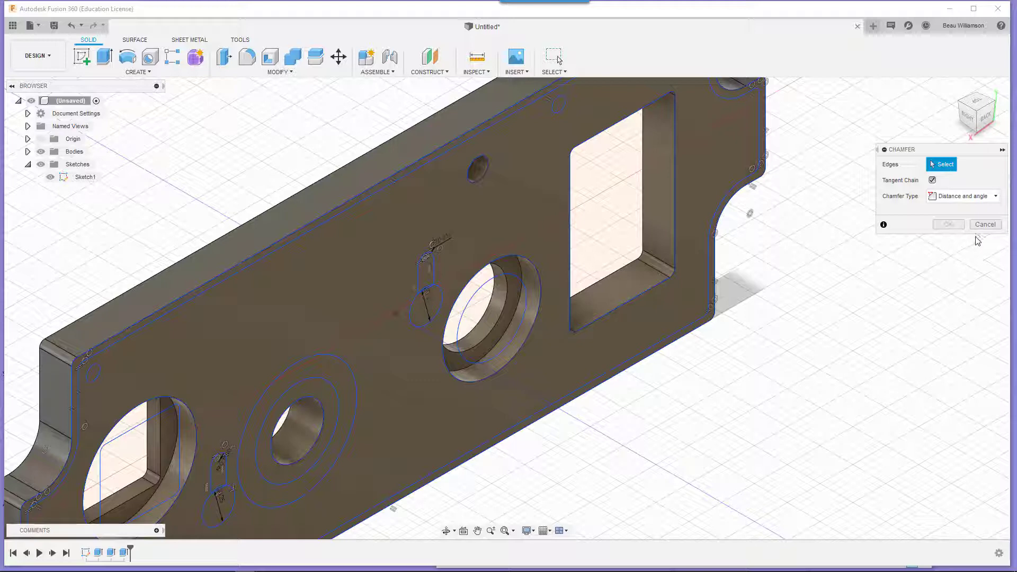
click(651, 292)
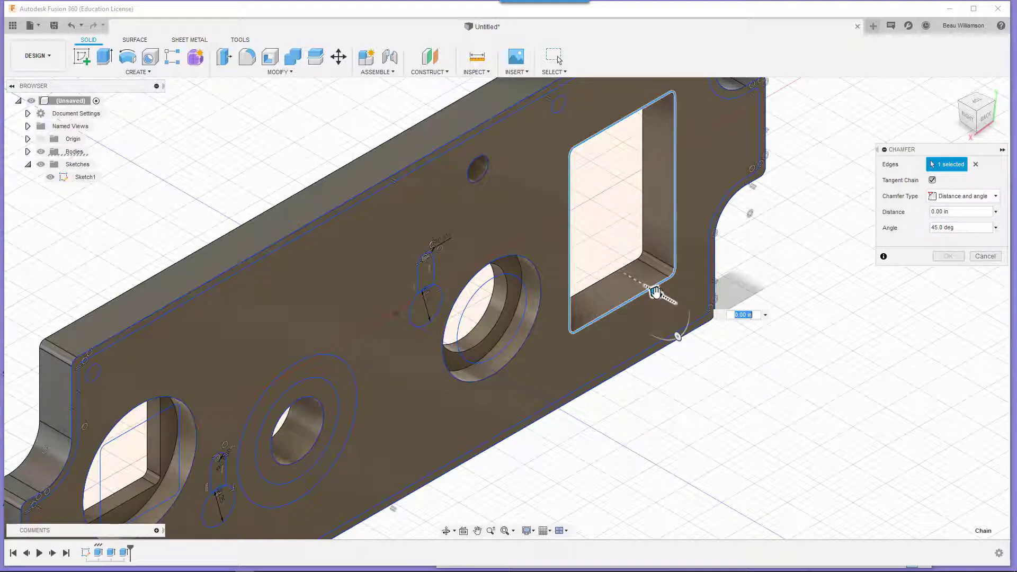
drag(655, 291, 650, 290)
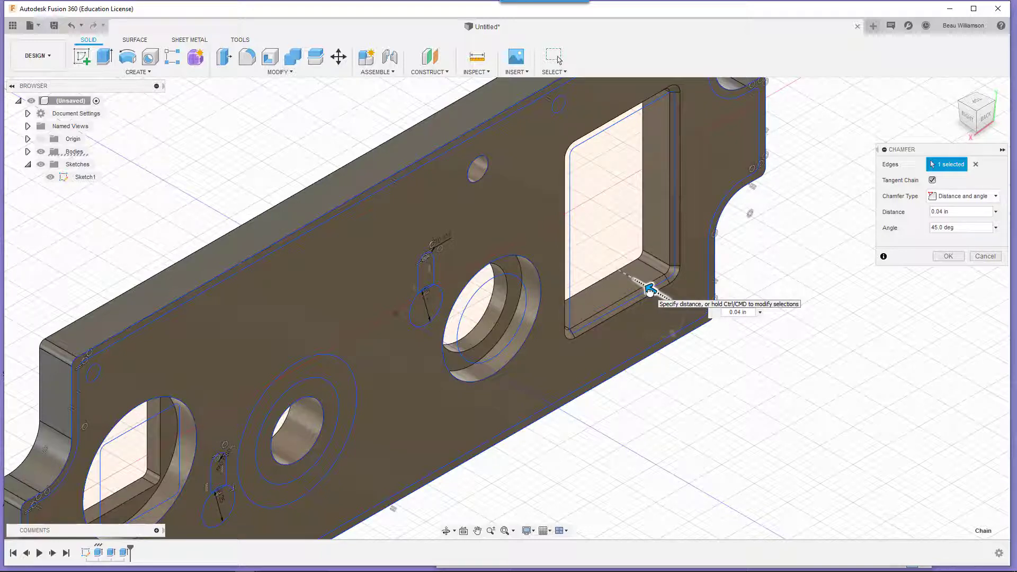
click(948, 256)
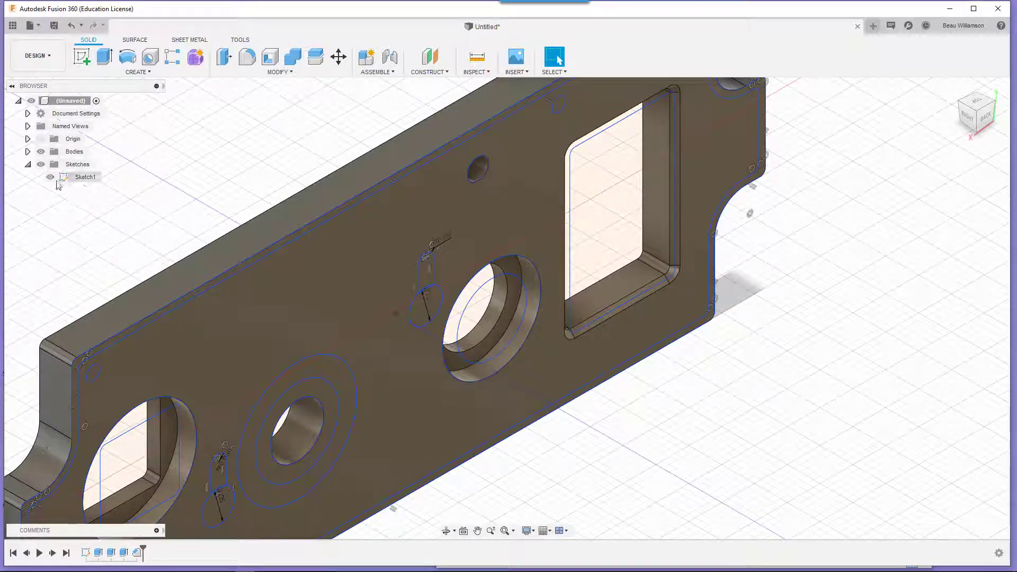
- Hide Sketch1 to inspect the chamfered rectangular opening and the whole plate, and make the sketch visible again
click(54, 179)
click(53, 178)
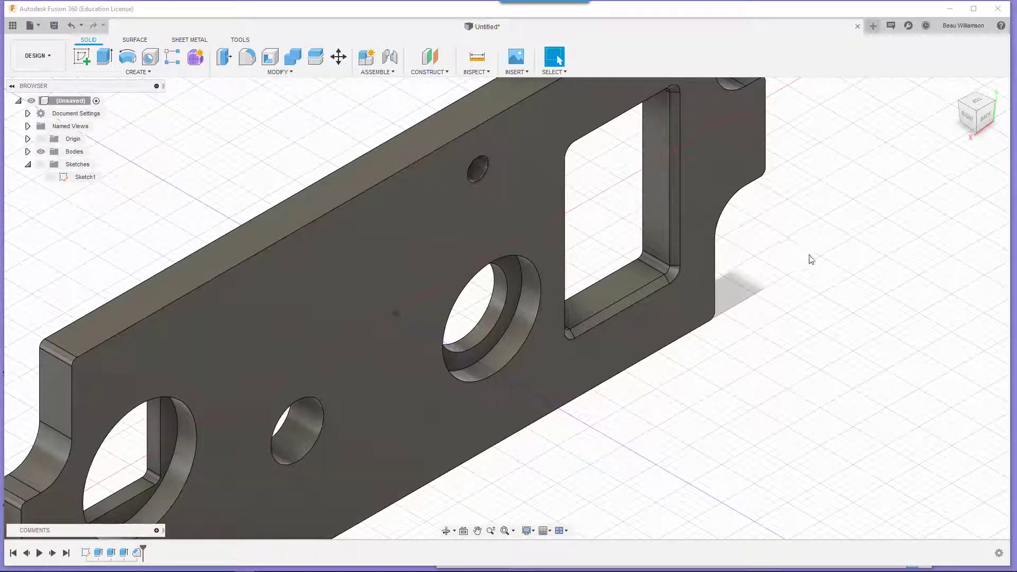
scroll(742, 288, down, 4)
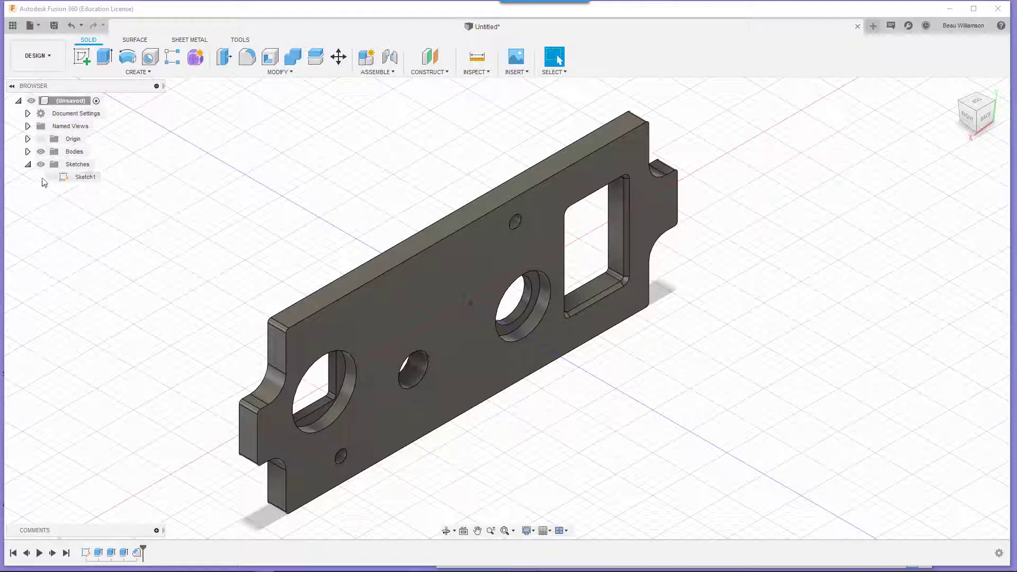
click(53, 180)
click(50, 178)
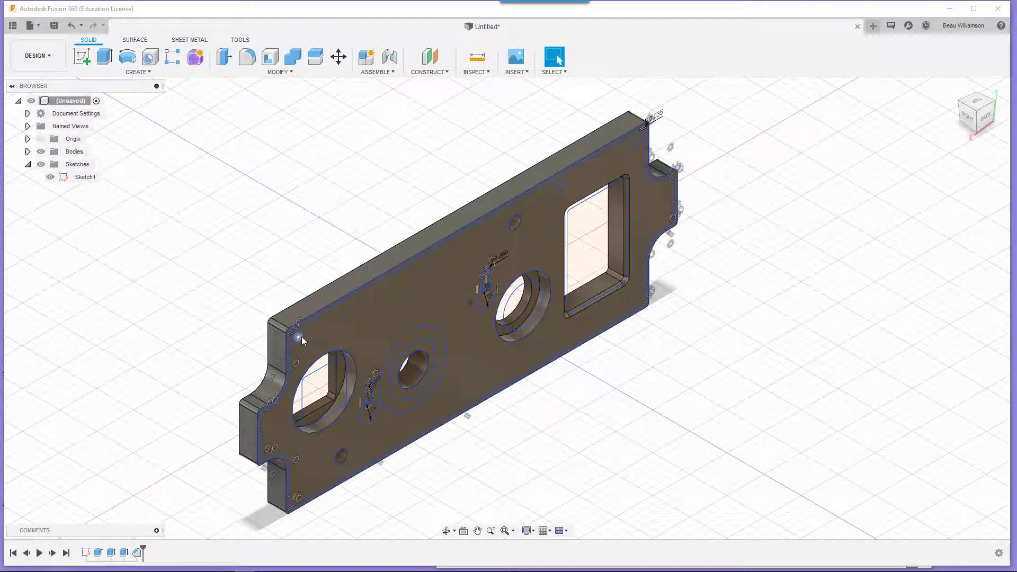
click(299, 337)
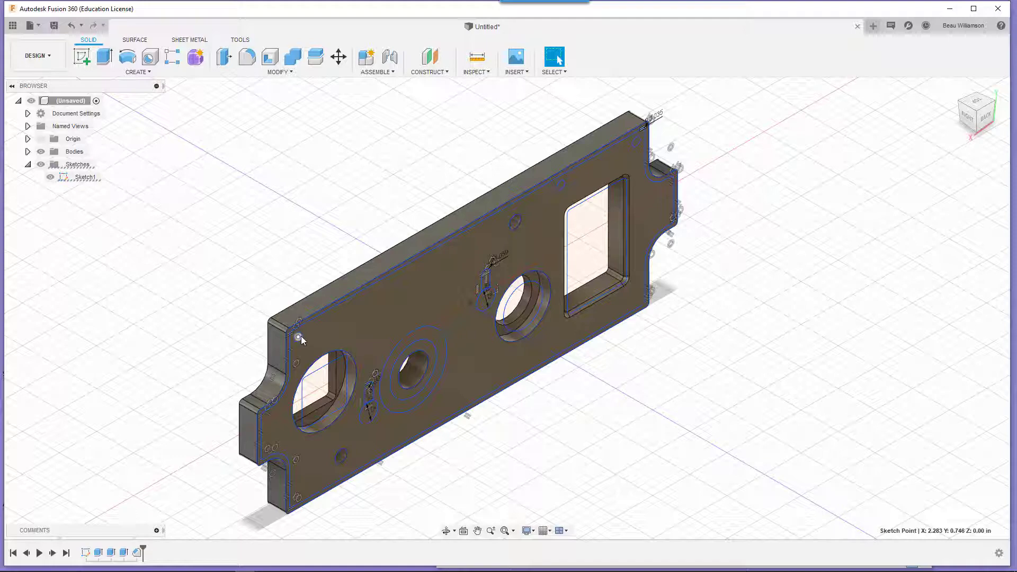
scroll(301, 338, up, 10)
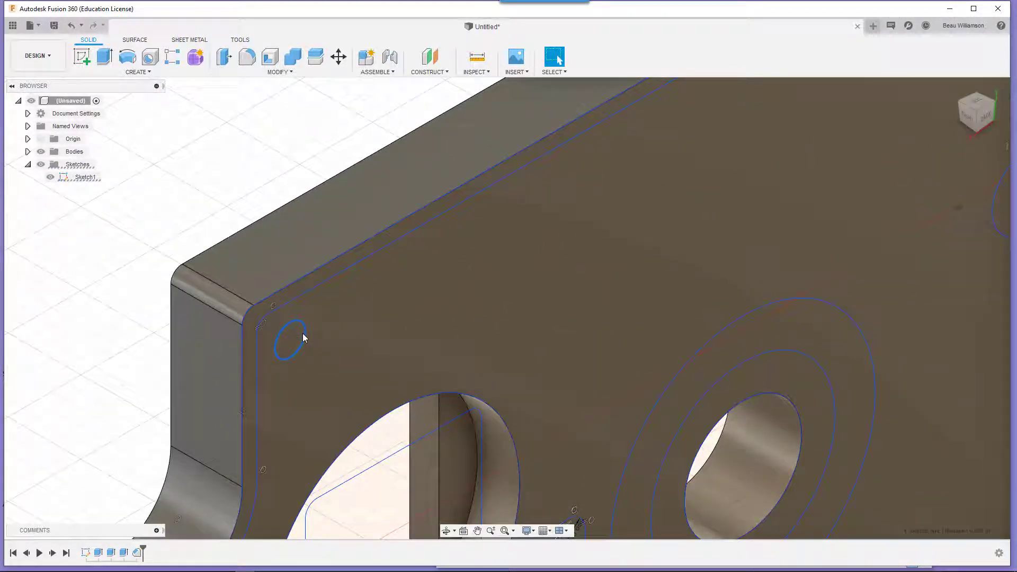
right_click(304, 337)
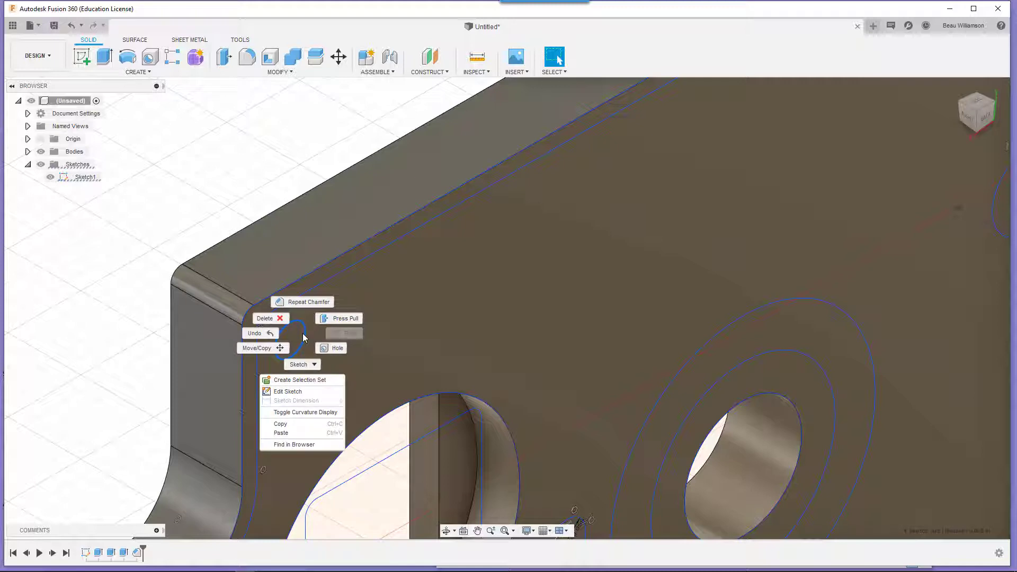
click(343, 319)
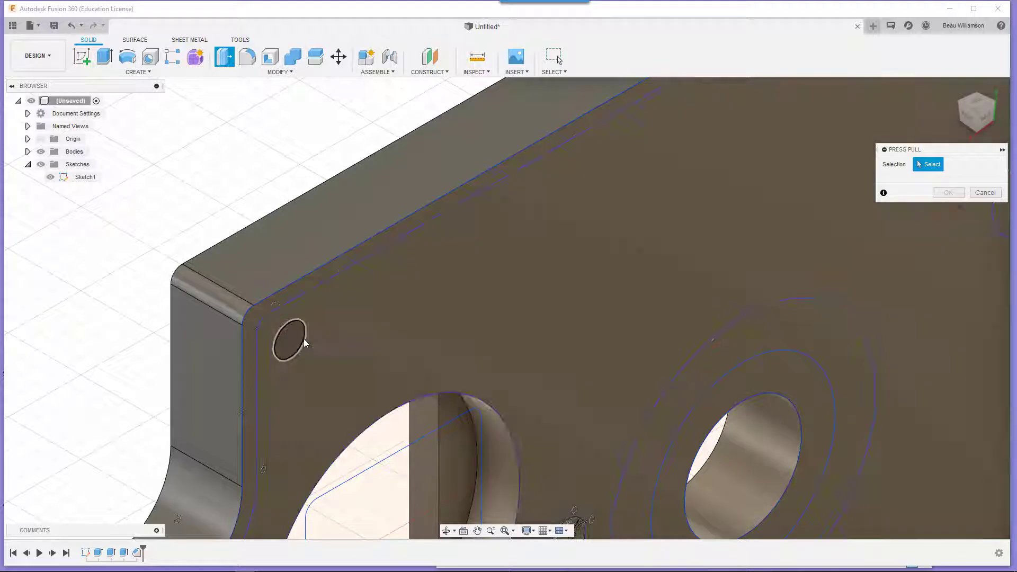
click(303, 339)
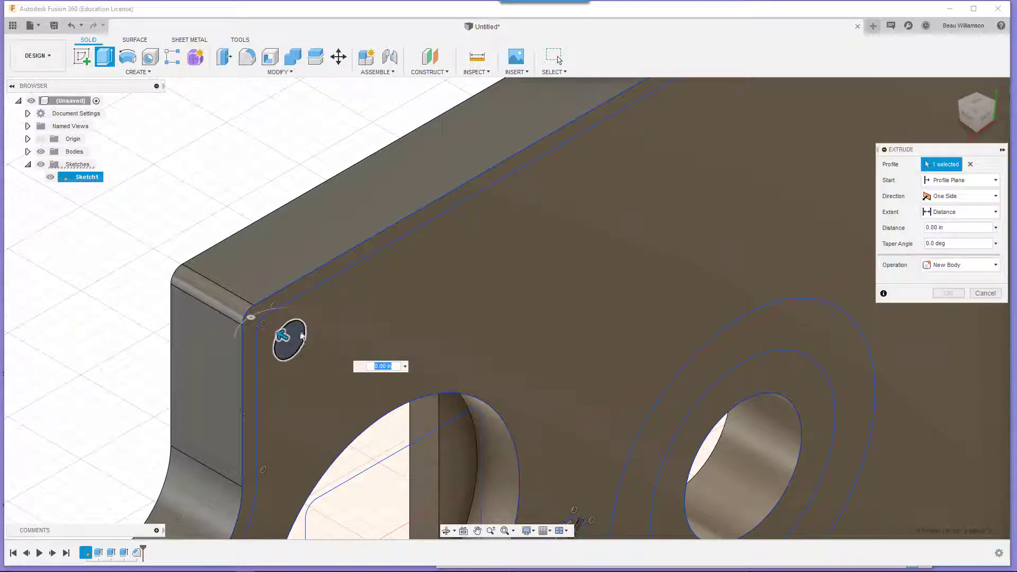
drag(284, 334, 258, 323)
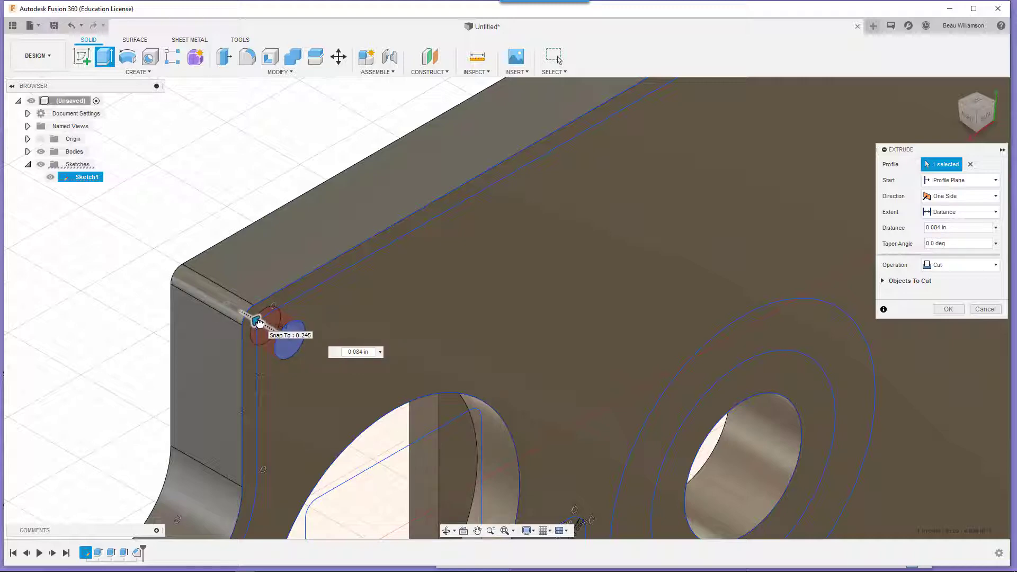
drag(258, 323, 254, 316)
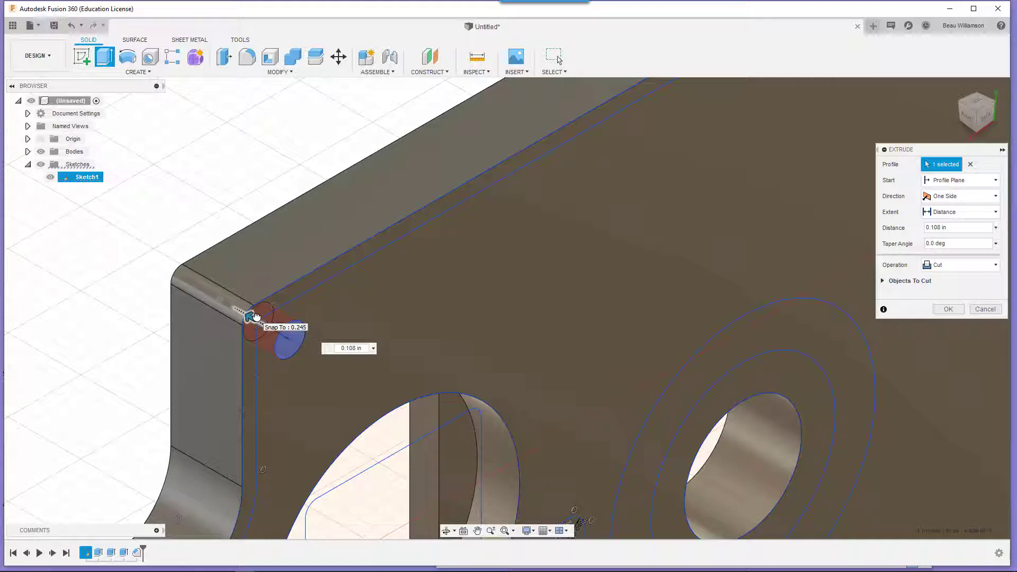
drag(254, 317, 257, 318)
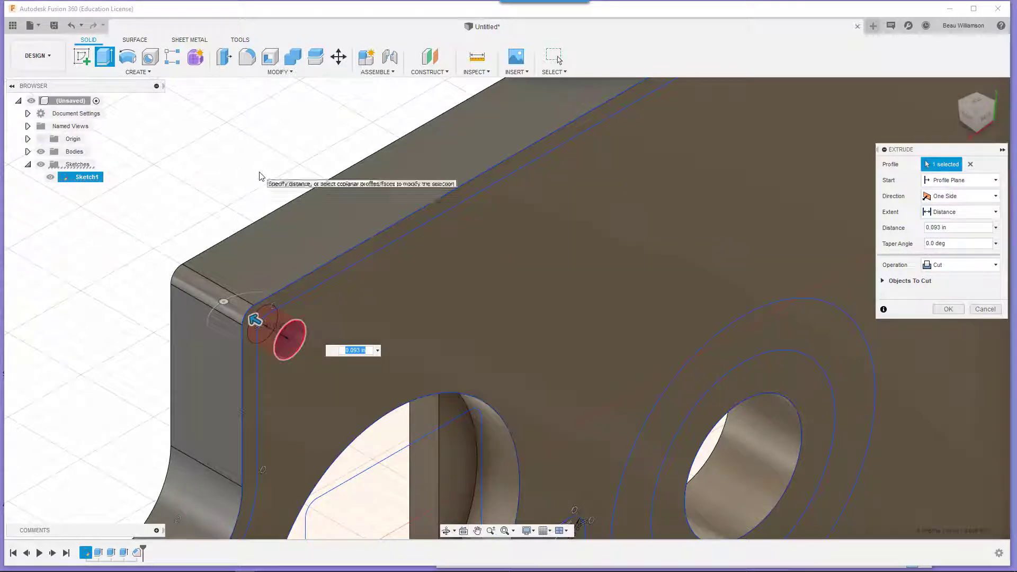
key(Return)
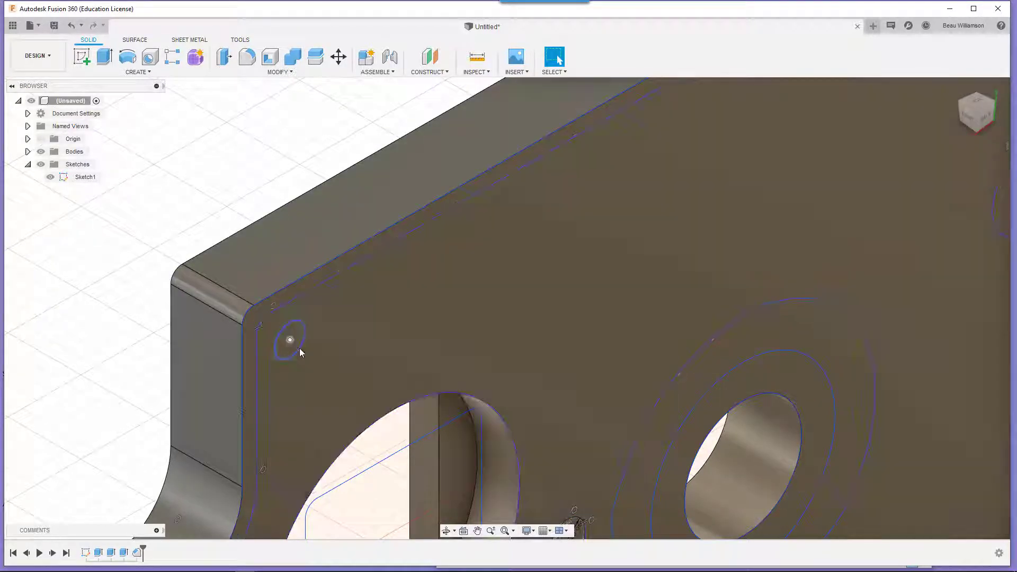
- Cut the three small circles along the plate's upper edge 0.125 in deep into the back face
click(294, 344)
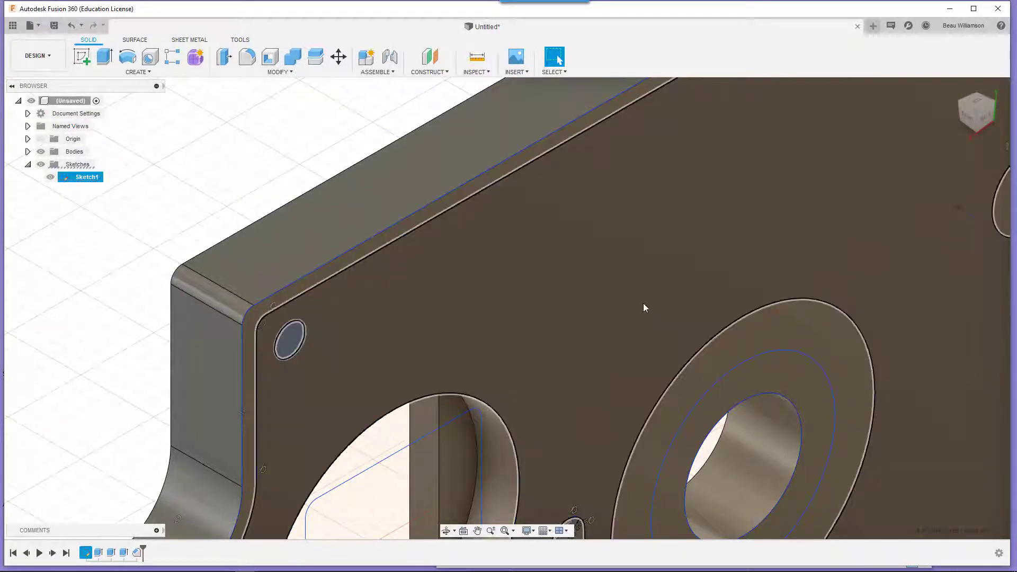
scroll(642, 309, down, 3)
middle_drag(775, 188, 365, 396)
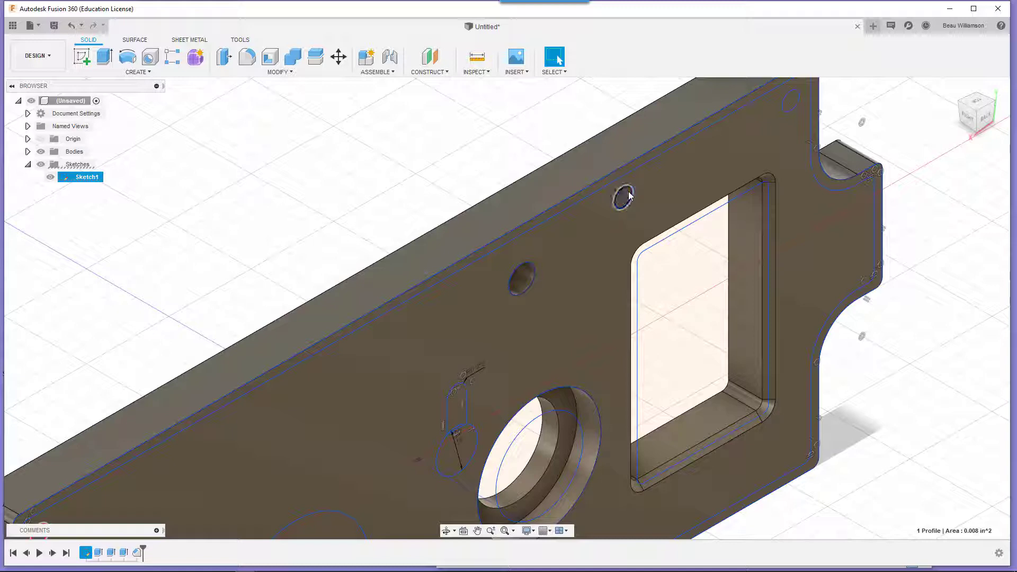
click(625, 198)
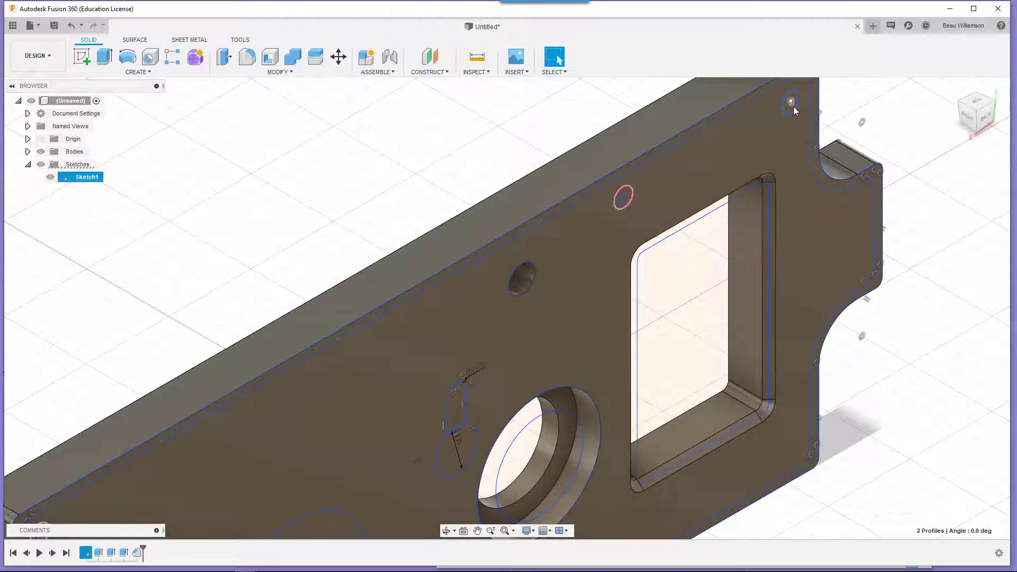
click(797, 98)
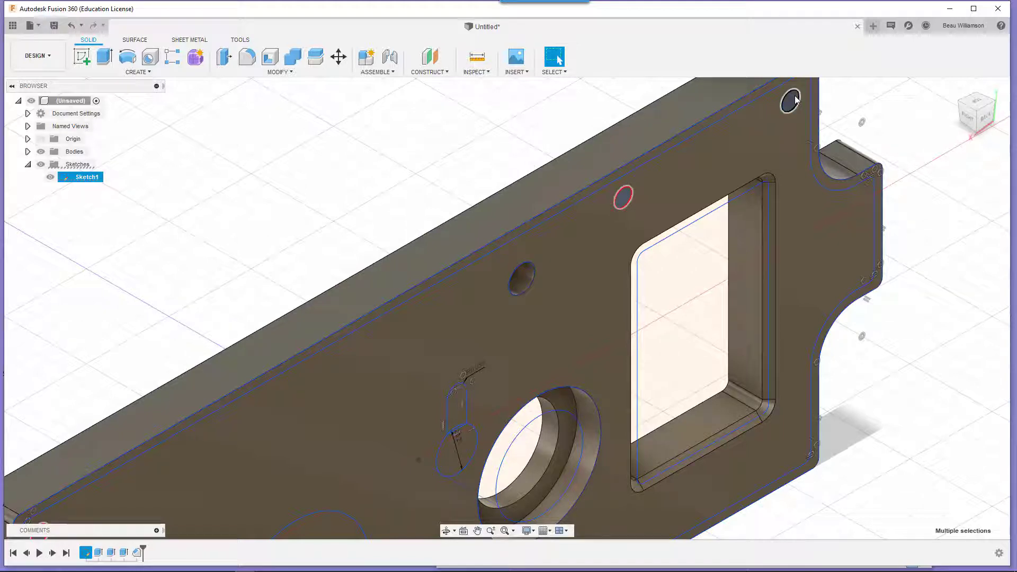
right_click(797, 100)
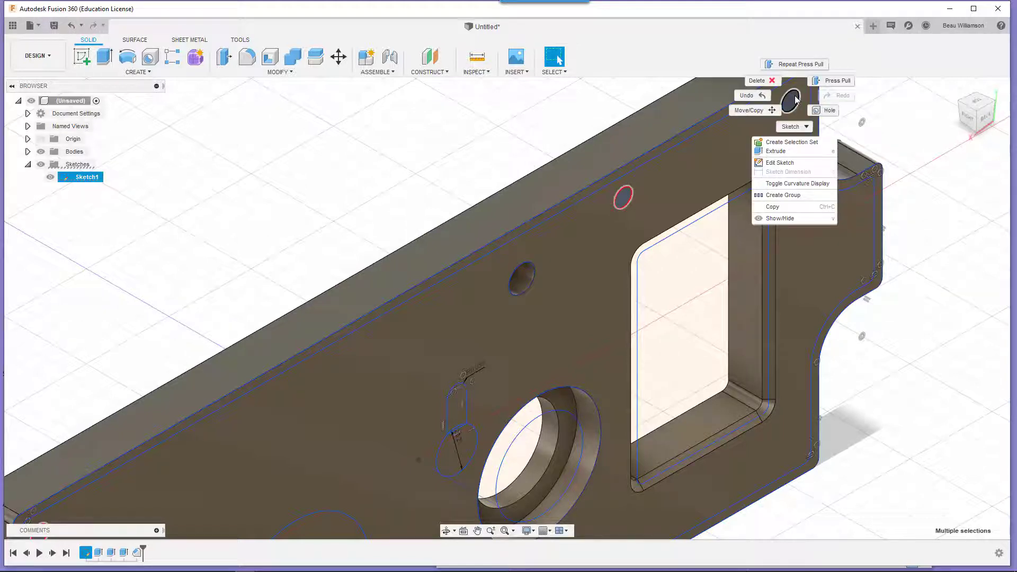
click(826, 88)
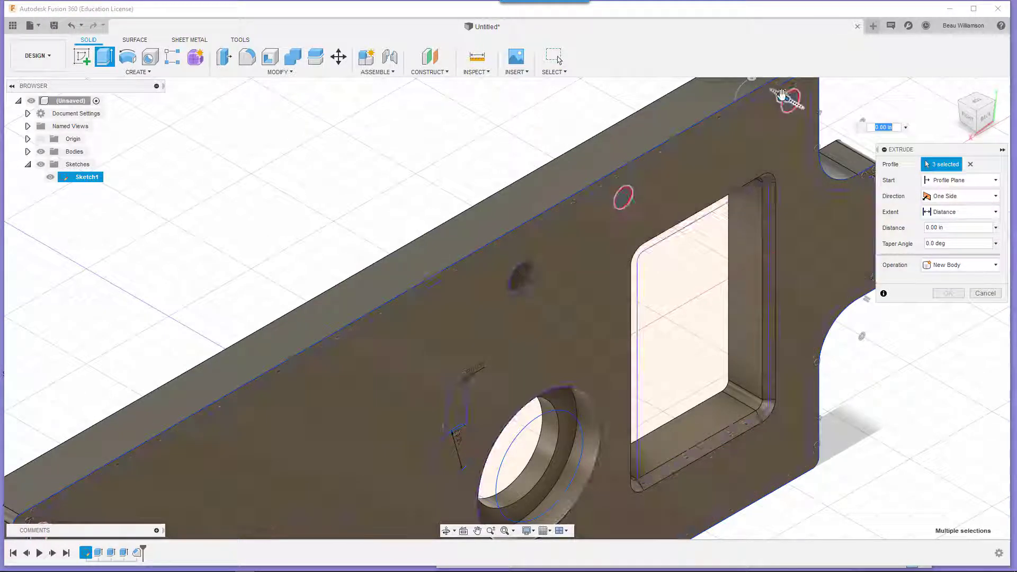
drag(785, 97, 764, 85)
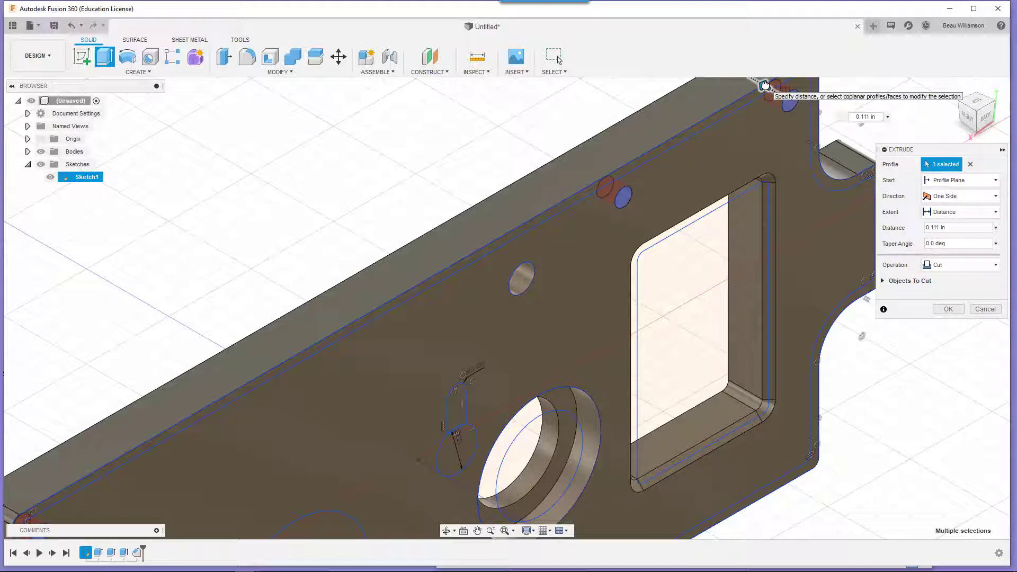
drag(765, 86, 762, 84)
click(871, 115)
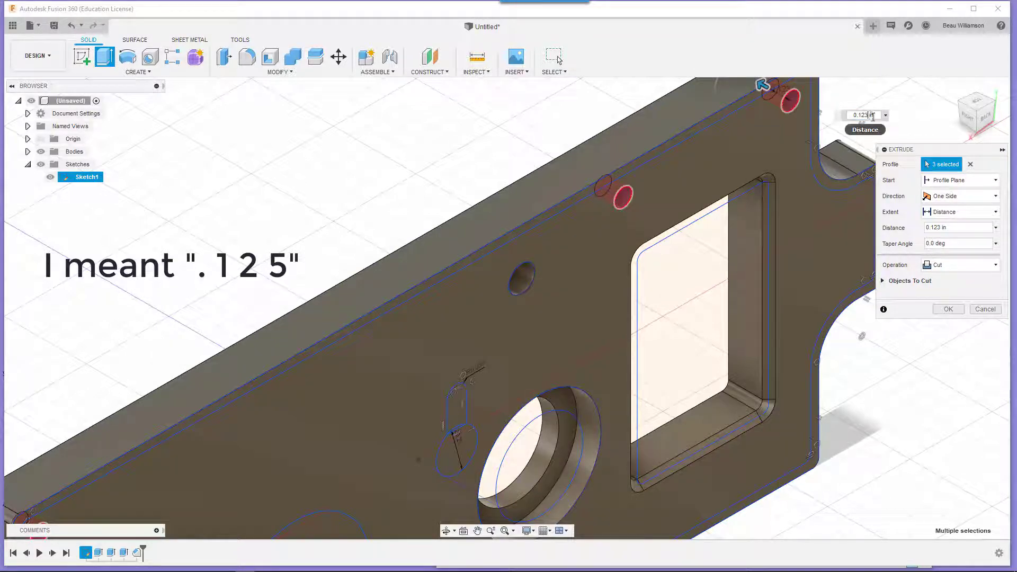
key(BackSpace)
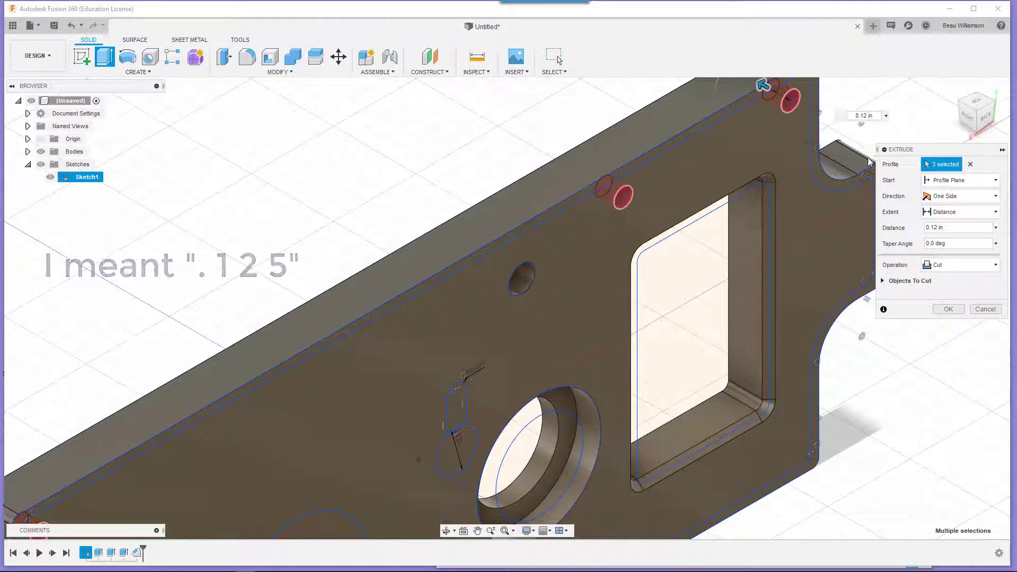
text(5)
key(Return)
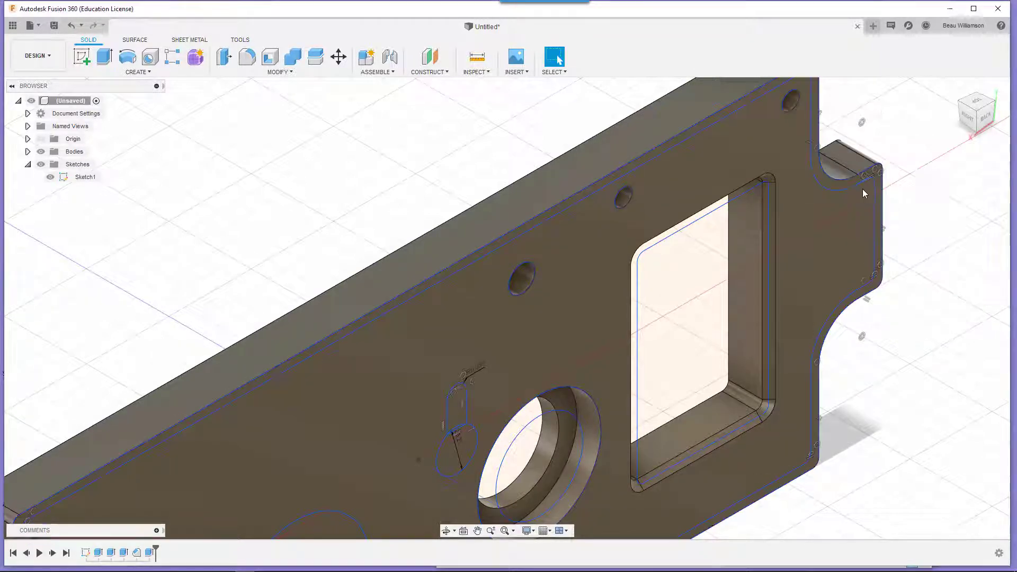
- Hide Sketch1 to inspect the small blind holes and the whole back face, and make the sketch visible again
scroll(433, 390, down, 5)
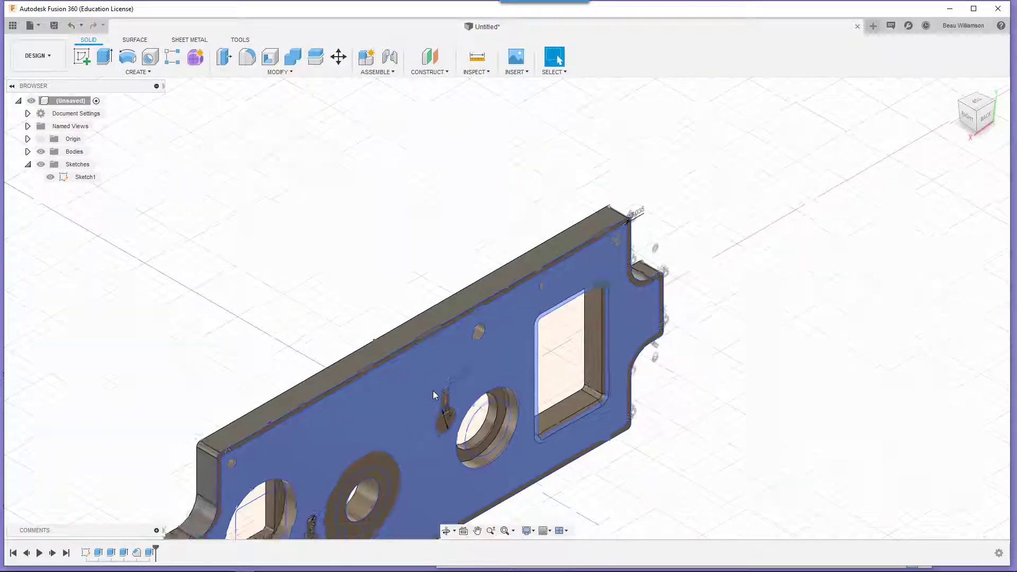
middle_drag(309, 452, 336, 307)
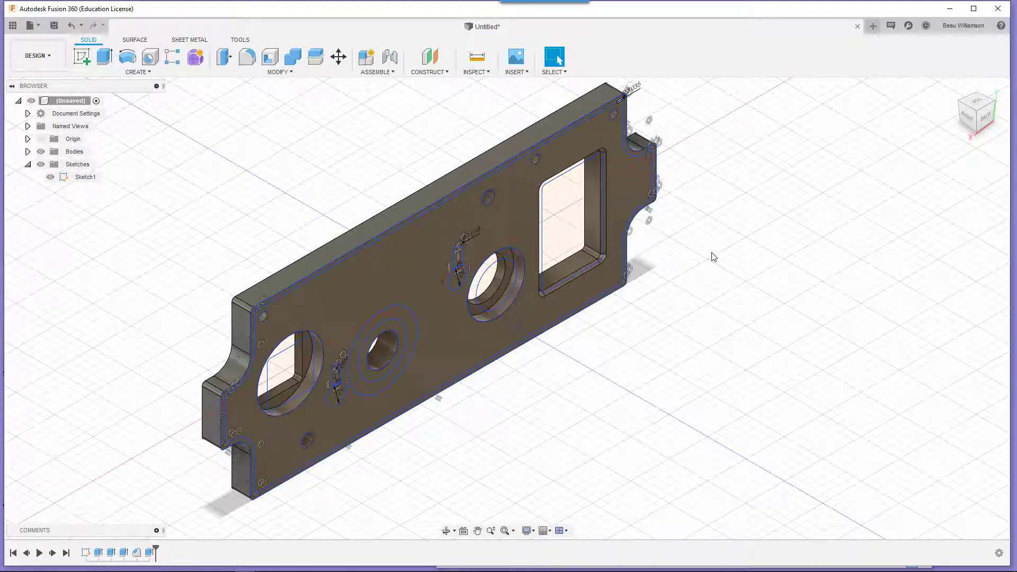
mouse_move(714, 257)
shift+middle_down()
mouse_move(704, 266)
mouse_move(688, 229)
shift+middle_up()
click(53, 178)
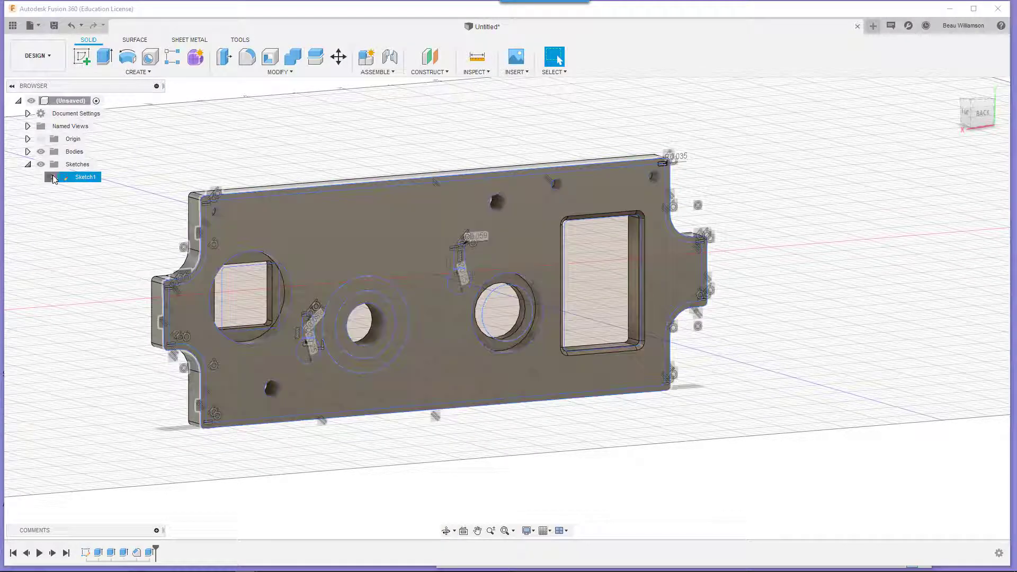
click(54, 178)
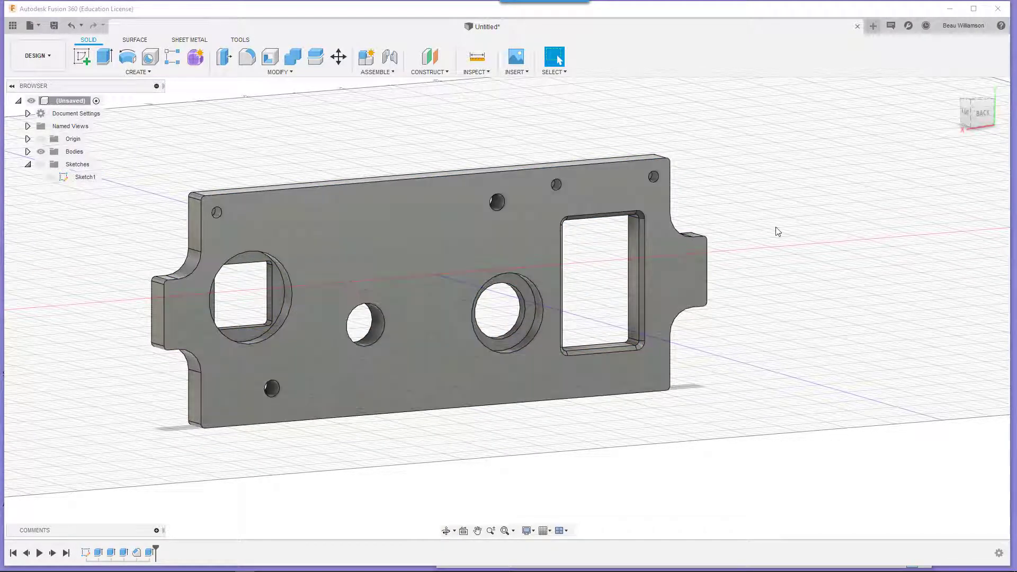
mouse_move(774, 230)
shift+middle_down()
mouse_move(754, 225)
mouse_move(780, 230)
shift+middle_up()
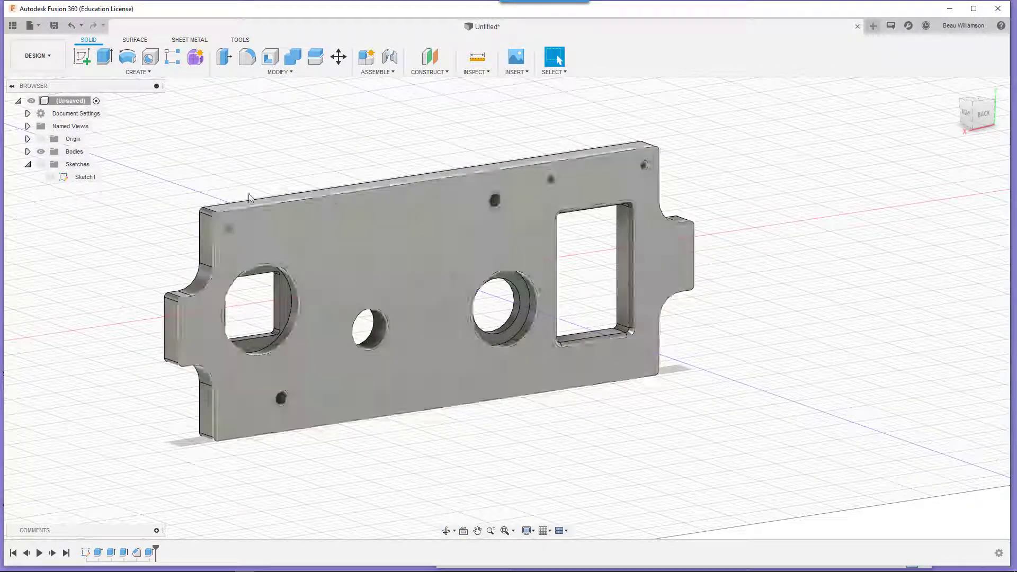
click(51, 177)
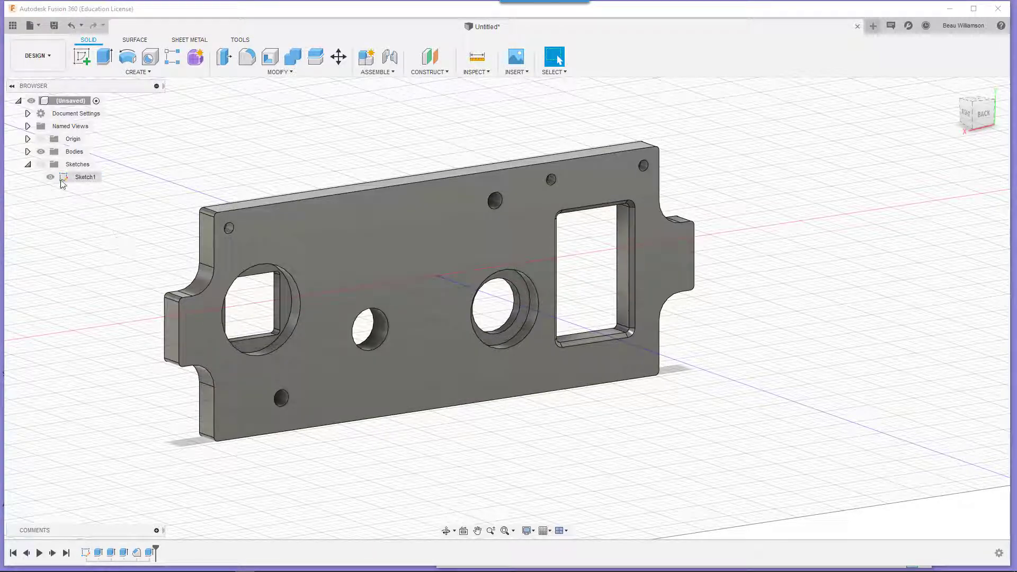
click(41, 164)
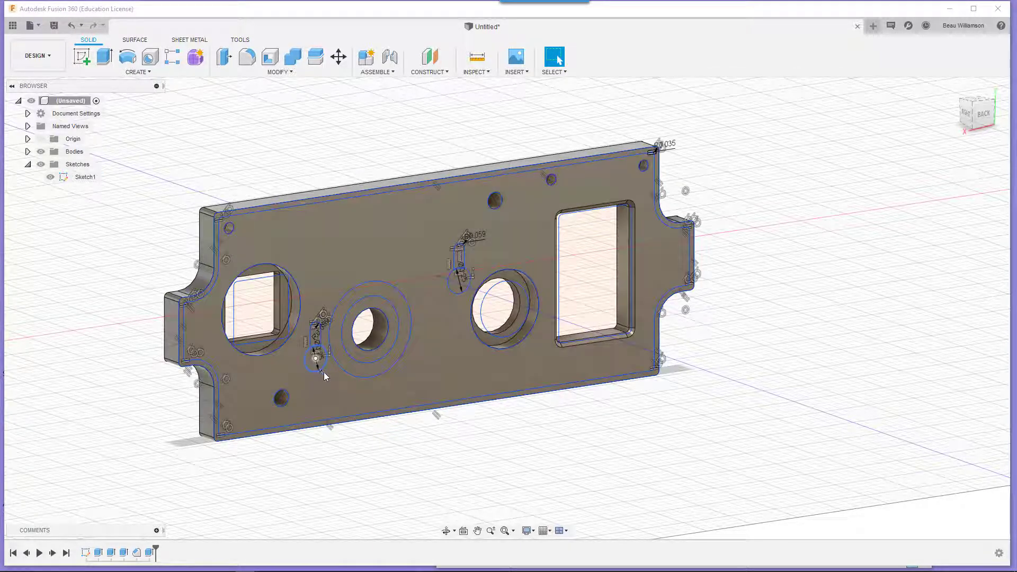
- Select the full 0.25 in circle of the keyhole beside the square opening, including the thin sliver where its slot overlaps
scroll(324, 372, up, 3)
scroll(326, 376, up, 3)
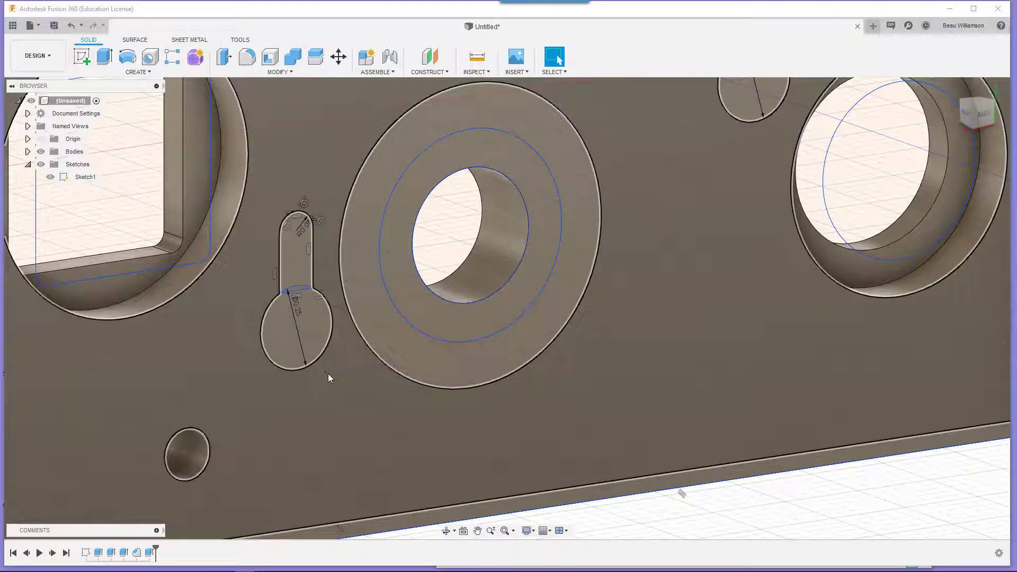
scroll(329, 377, up, 2)
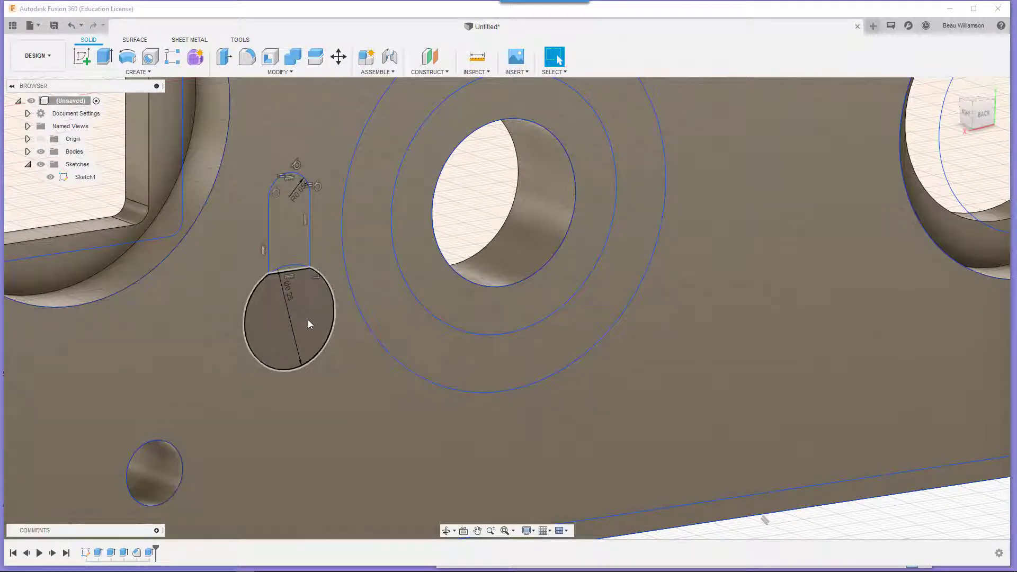
click(309, 323)
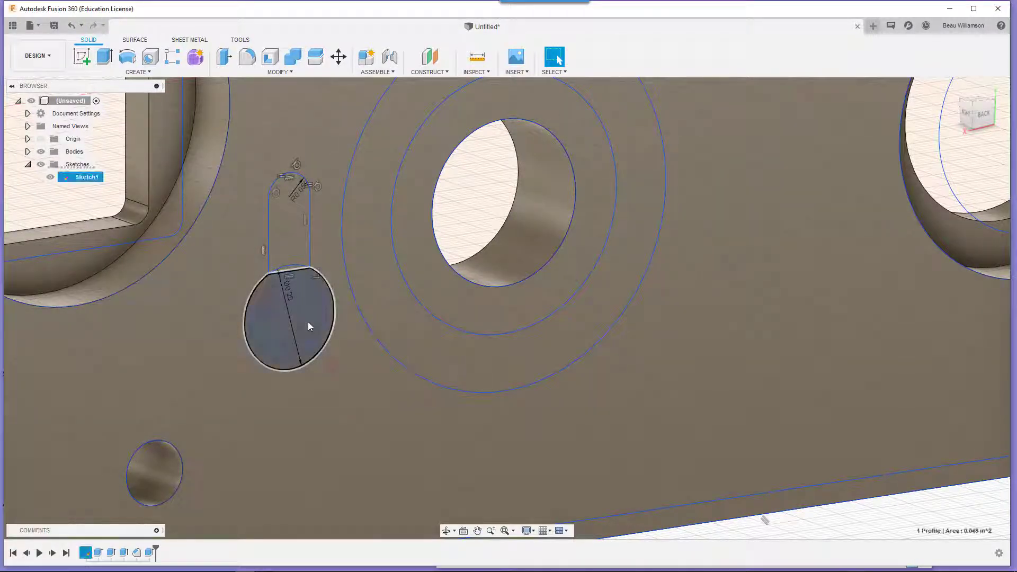
shift+click(294, 271)
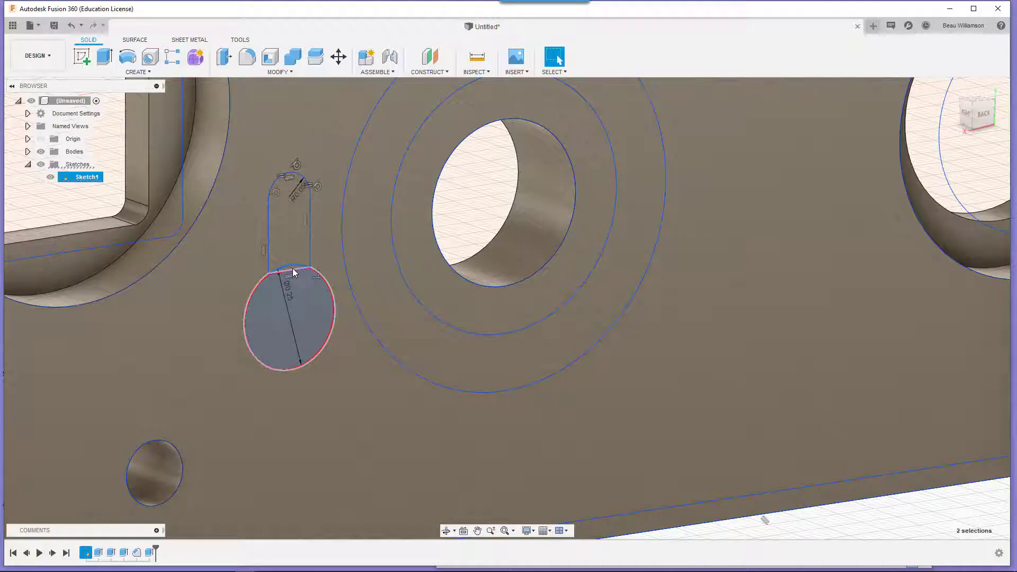
scroll(294, 273, up, 3)
shift+click(293, 269)
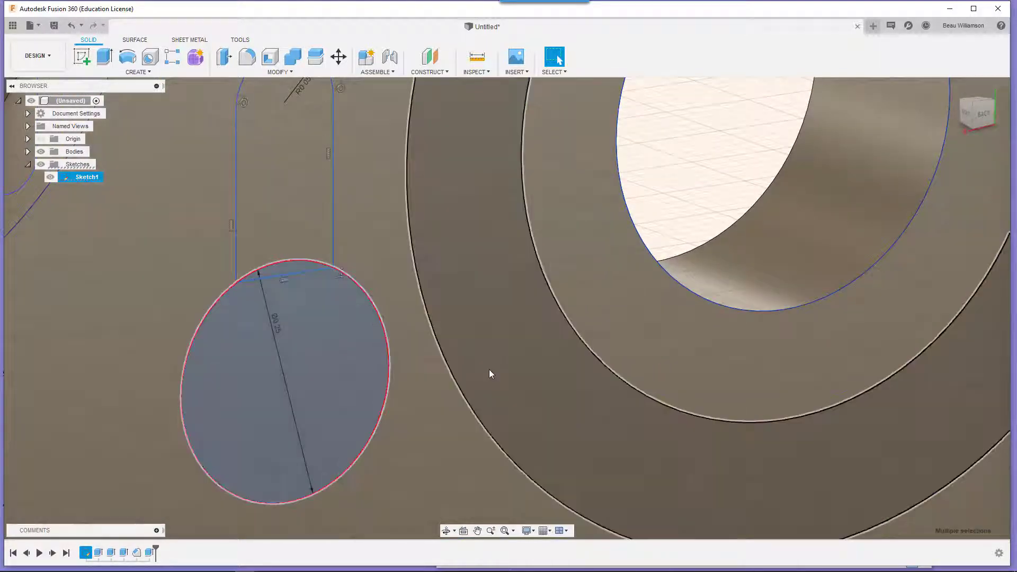
- Add the round part of the upper keyhole and its overlapping sliver, beside the stepped round opening, to the selection
scroll(500, 377, down, 3)
scroll(501, 378, down, 3)
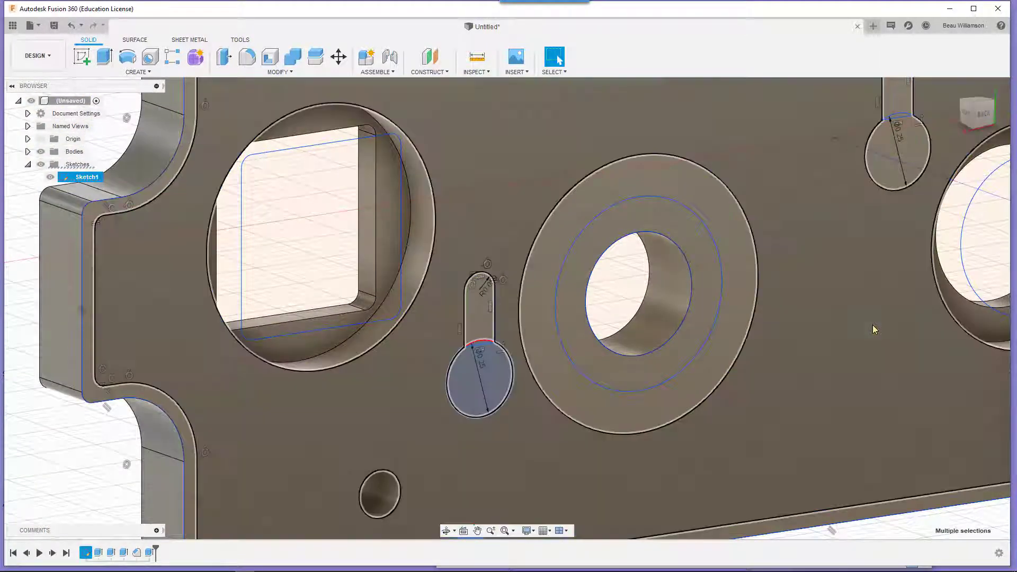
mouse_move(873, 325)
middle_down()
mouse_move(159, 356)
mouse_move(223, 368)
mouse_move(313, 534)
mouse_move(310, 552)
middle_up()
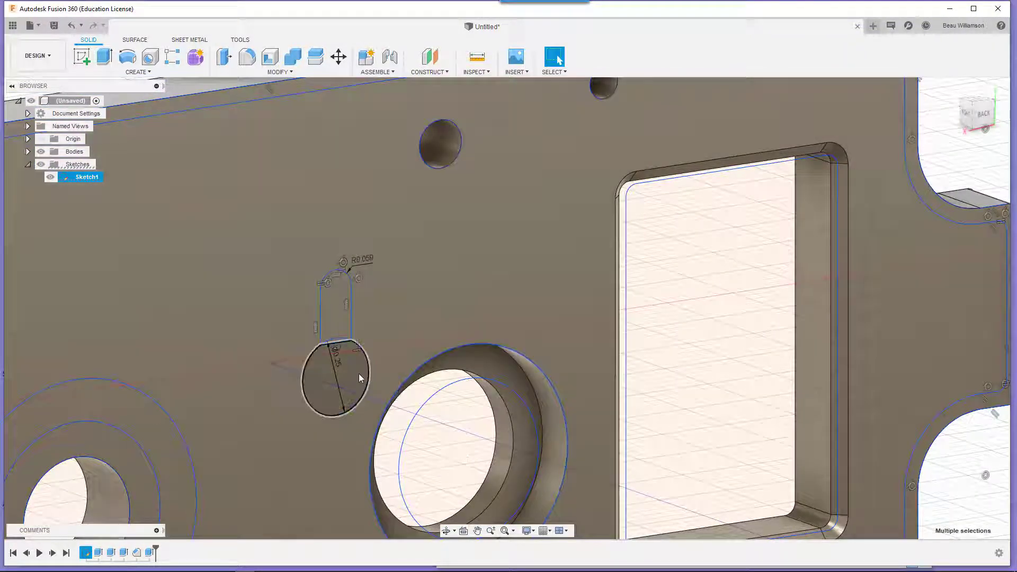
click(339, 344)
scroll(339, 341, up, 3)
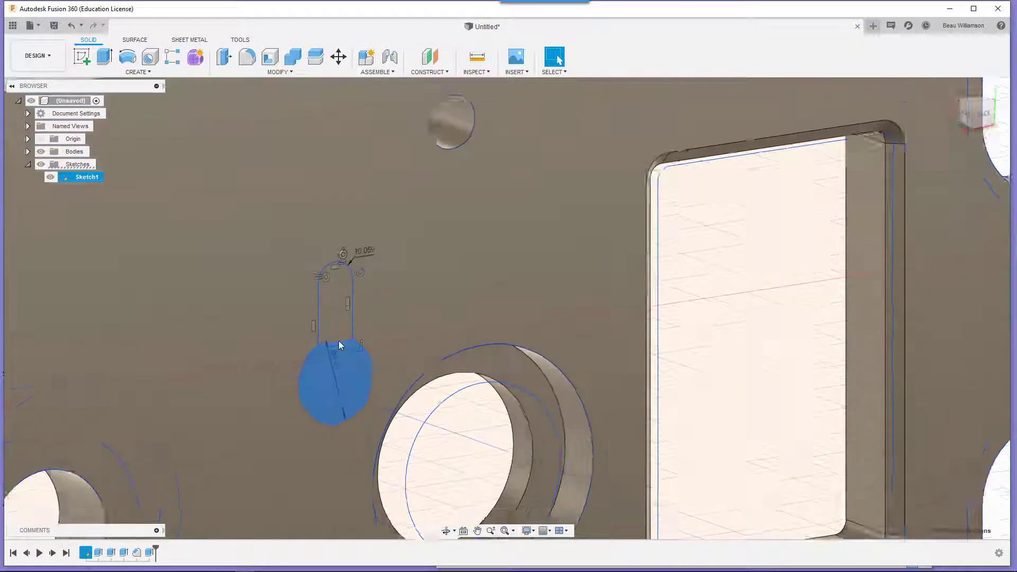
scroll(338, 344, up, 3)
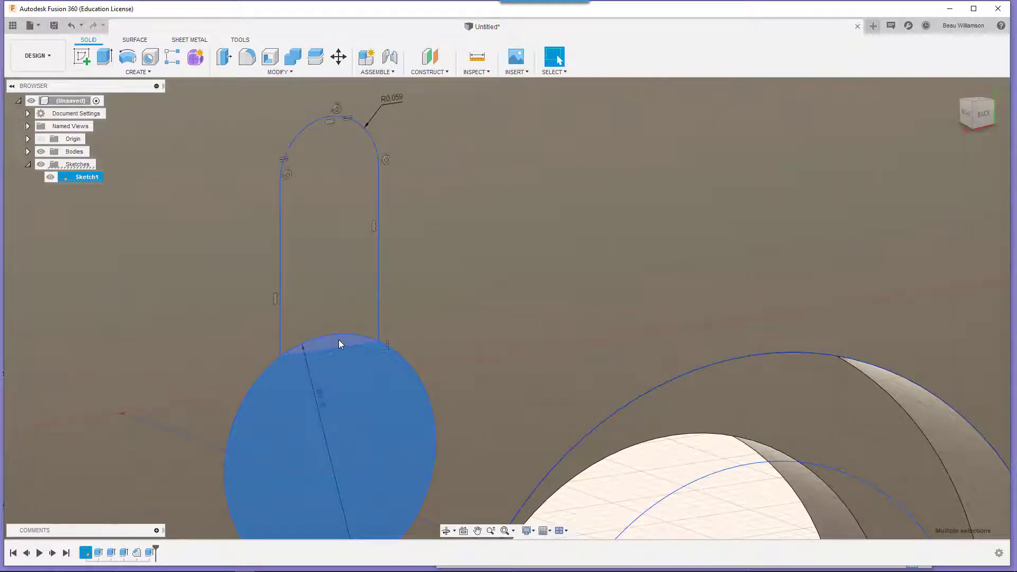
key(e)
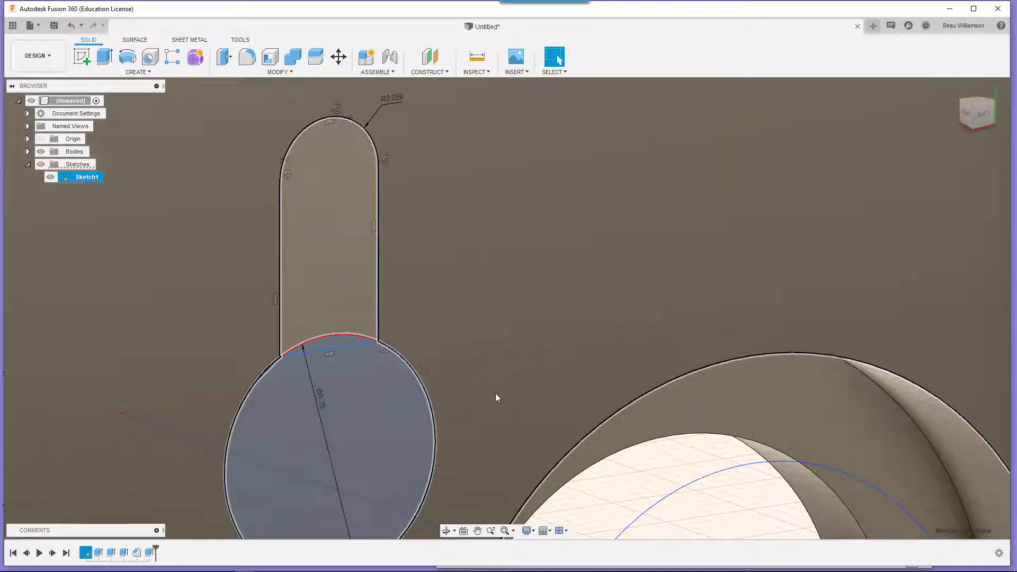
scroll(494, 396, down, 3)
click(422, 418)
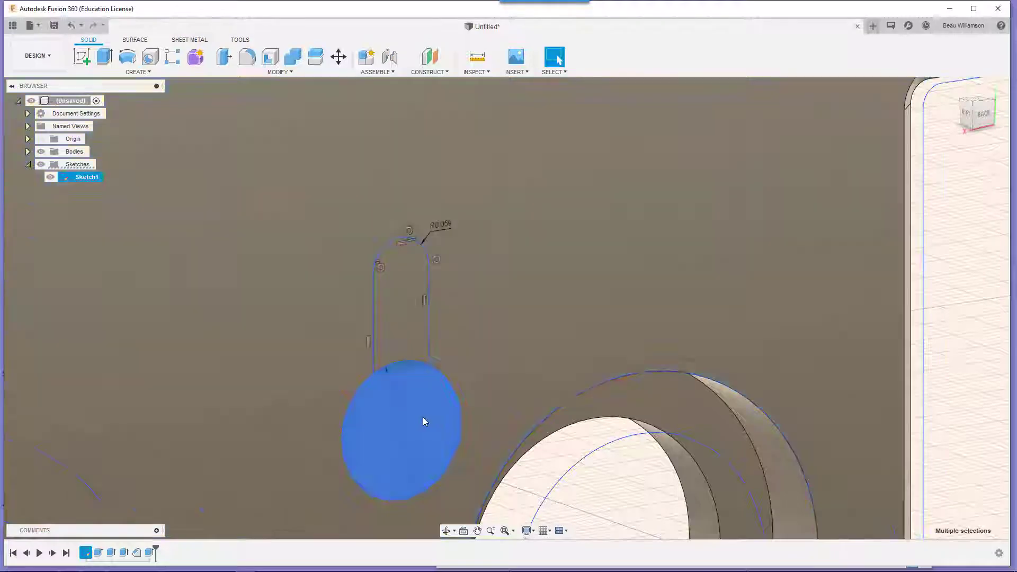
- Cut the selected round parts of both keyholes 0.212 in deep into the plate, and hide the sketches to check them
right_click(423, 418)
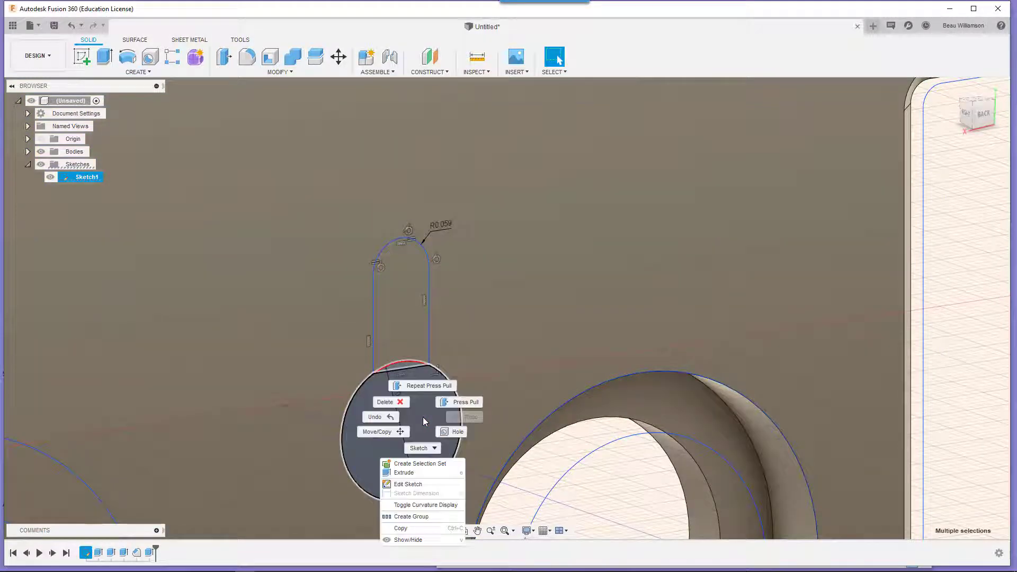
click(466, 401)
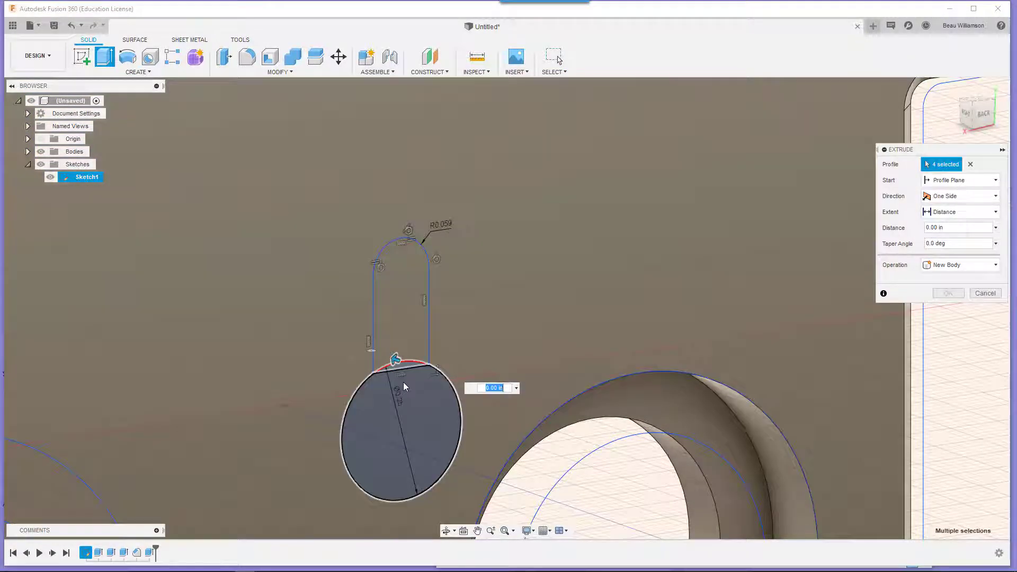
scroll(404, 387, down, 4)
scroll(408, 391, down, 3)
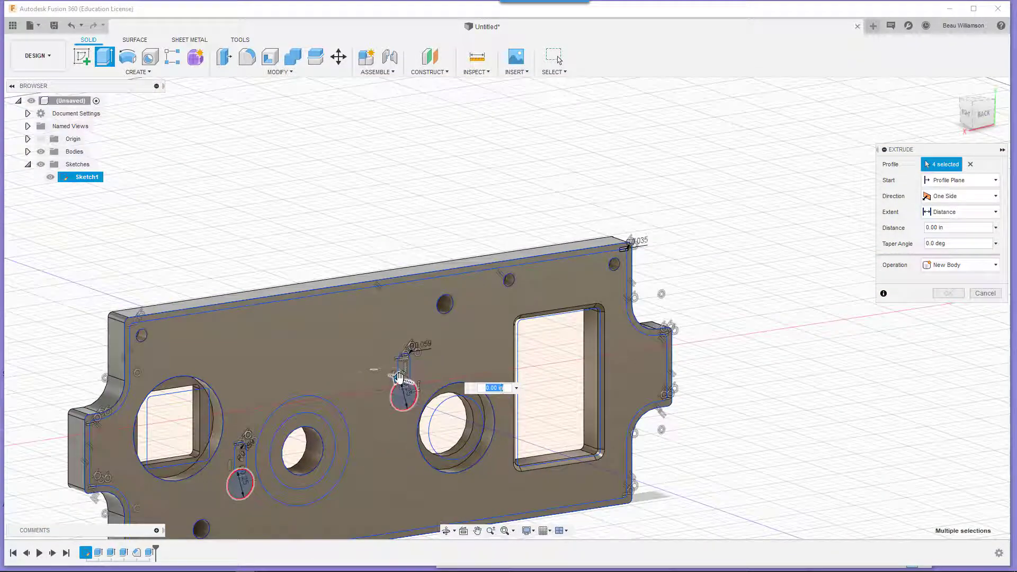
drag(398, 377, 387, 375)
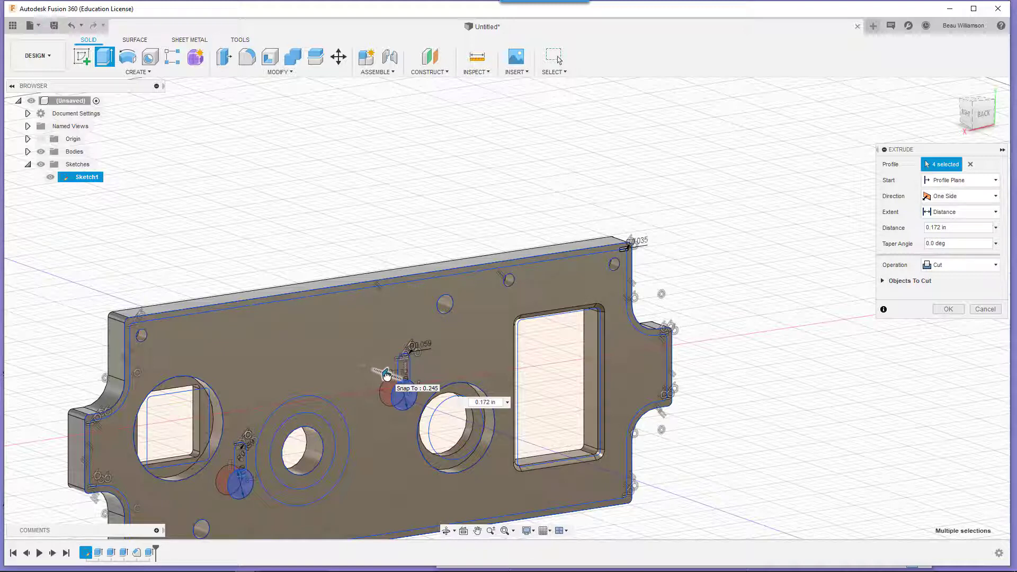
drag(386, 375, 384, 374)
click(495, 401)
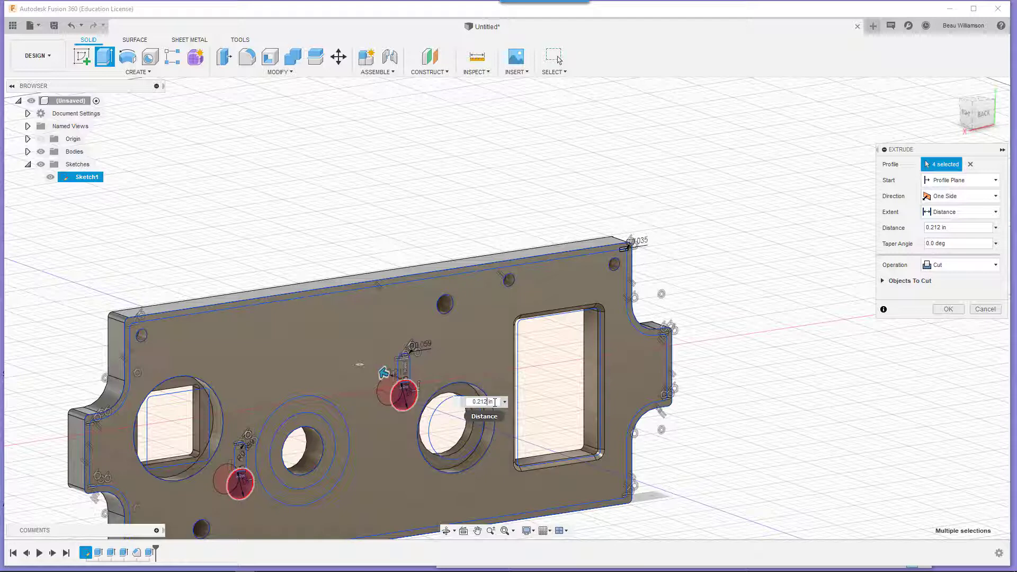
key(Return)
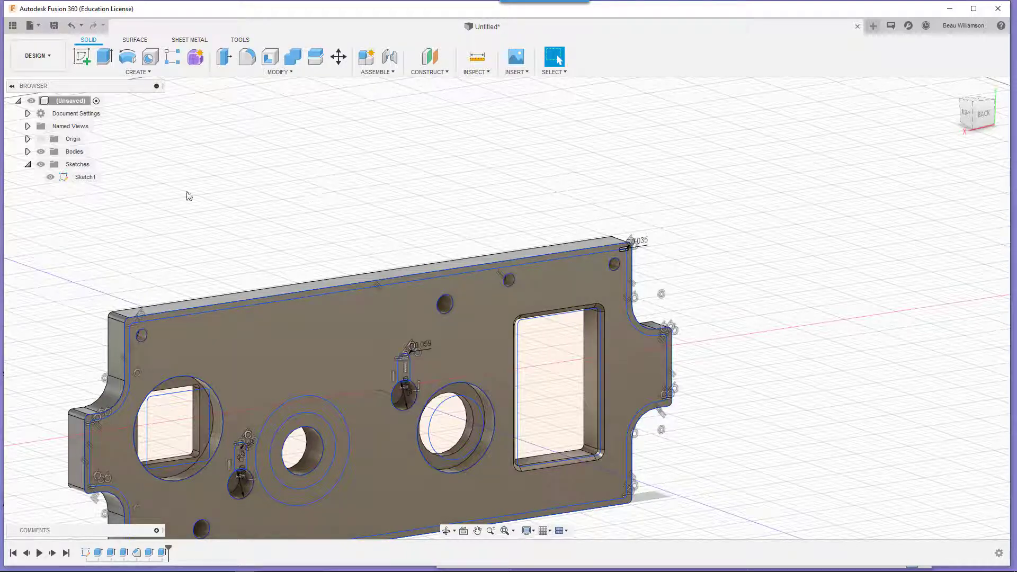
click(41, 164)
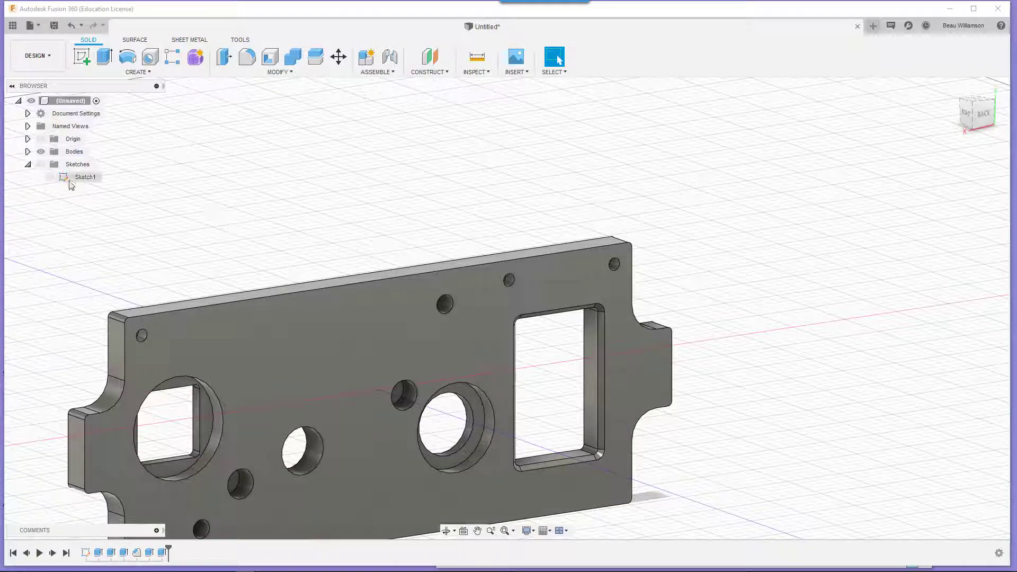
- Show Sketch1 again and select the narrow slot profiles of both keyholes on the back face
click(57, 179)
click(50, 177)
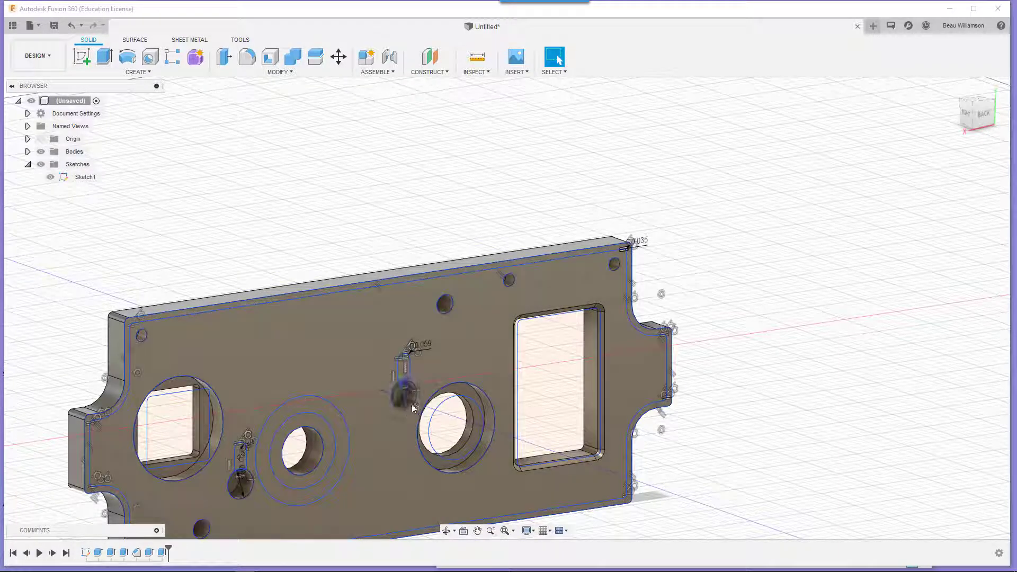
scroll(413, 392, up, 2)
scroll(428, 384, up, 4)
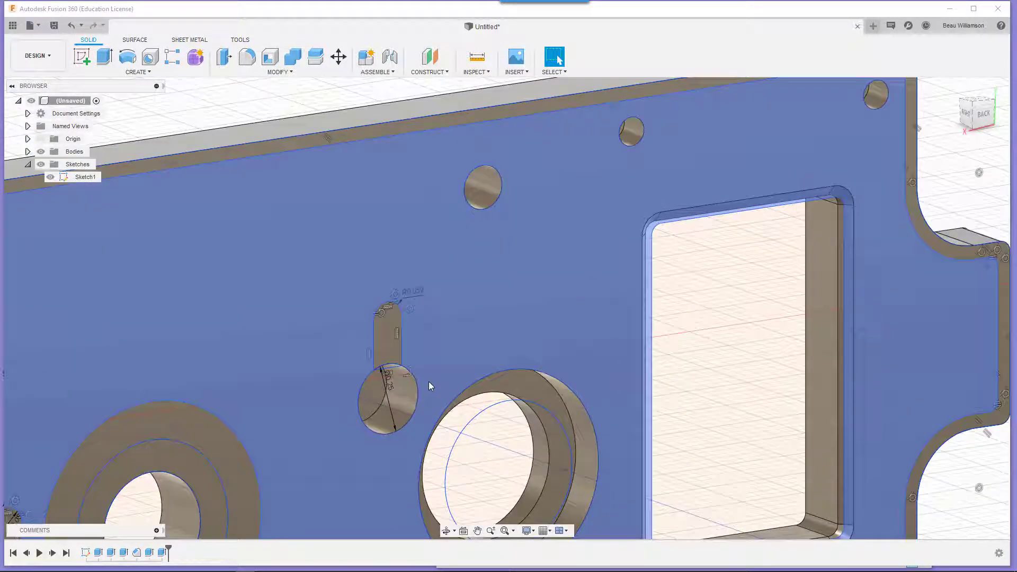
scroll(424, 380, up, 2)
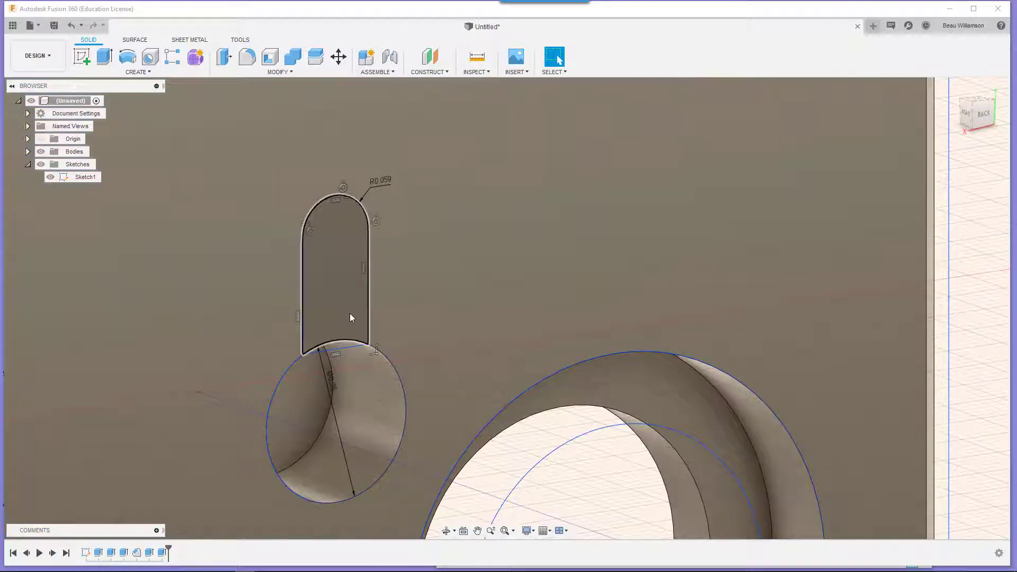
click(350, 313)
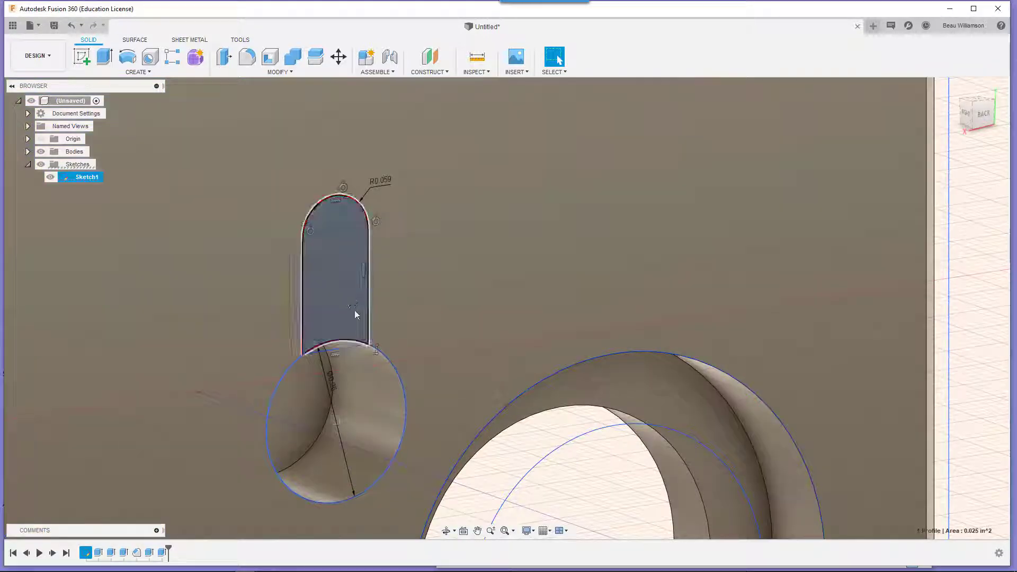
scroll(398, 384, down, 3)
scroll(399, 387, down, 5)
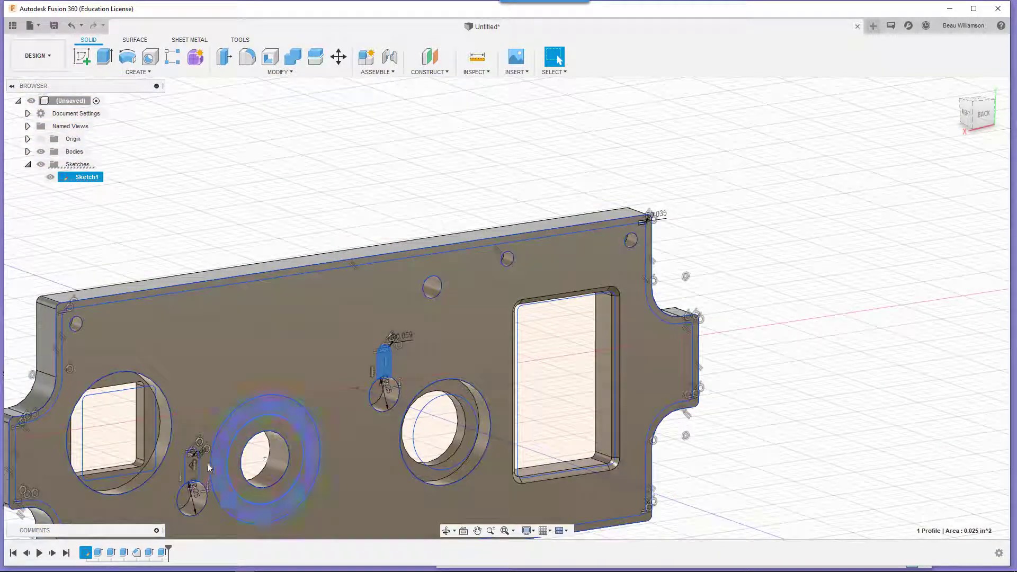
scroll(188, 469, up, 4)
shift+click(186, 468)
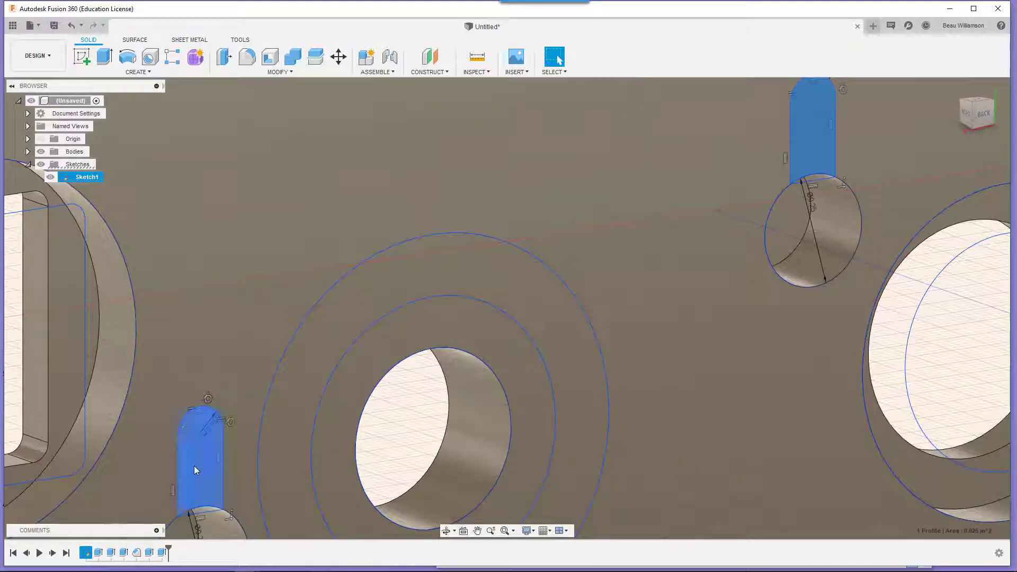
- Cut the two selected keyhole slots 0.035 in deep into the plate, and hide Sketch1 to check them
right_click(197, 469)
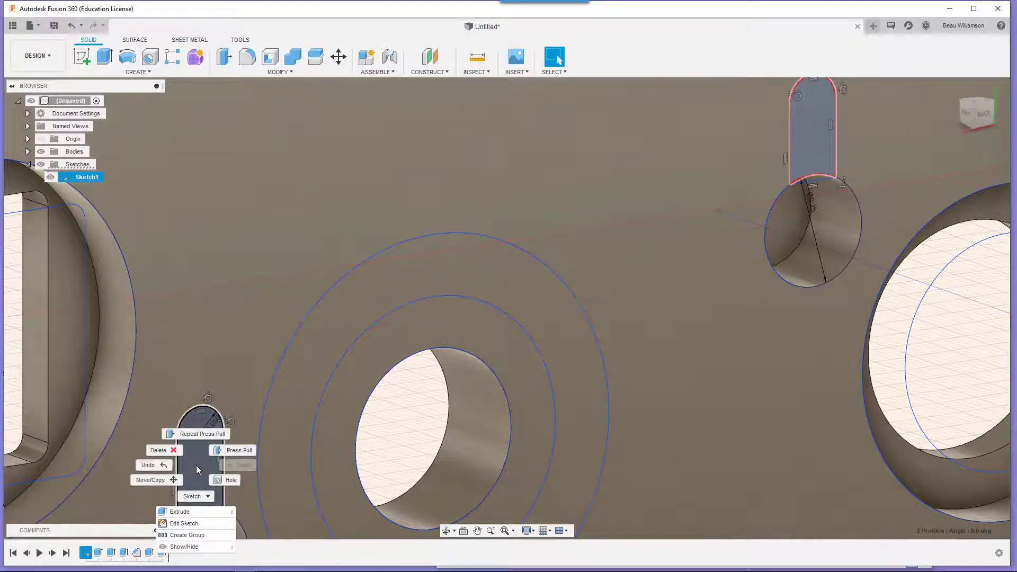
click(238, 451)
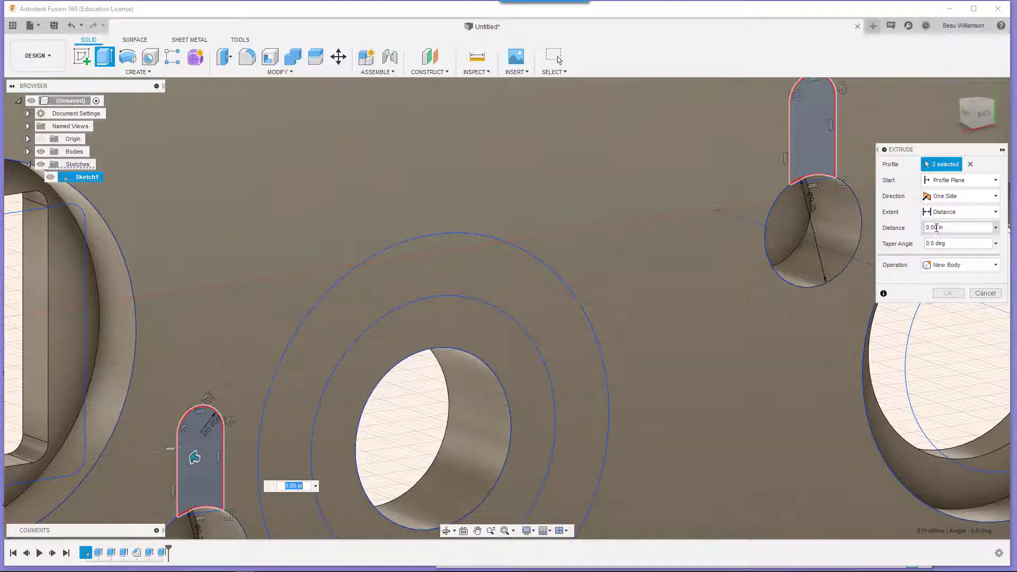
click(936, 227)
key(BackSpace)
text(35)
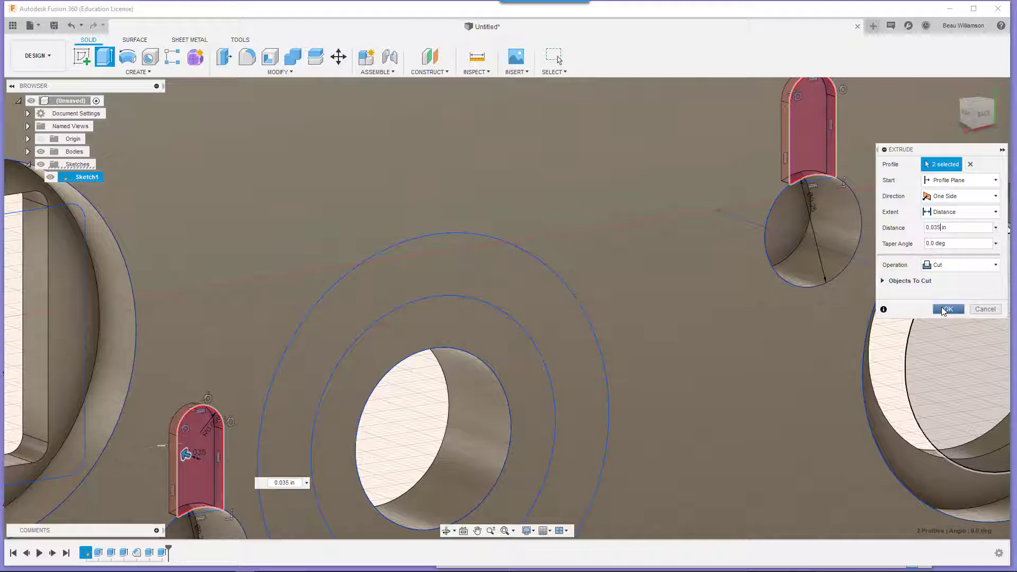
click(943, 309)
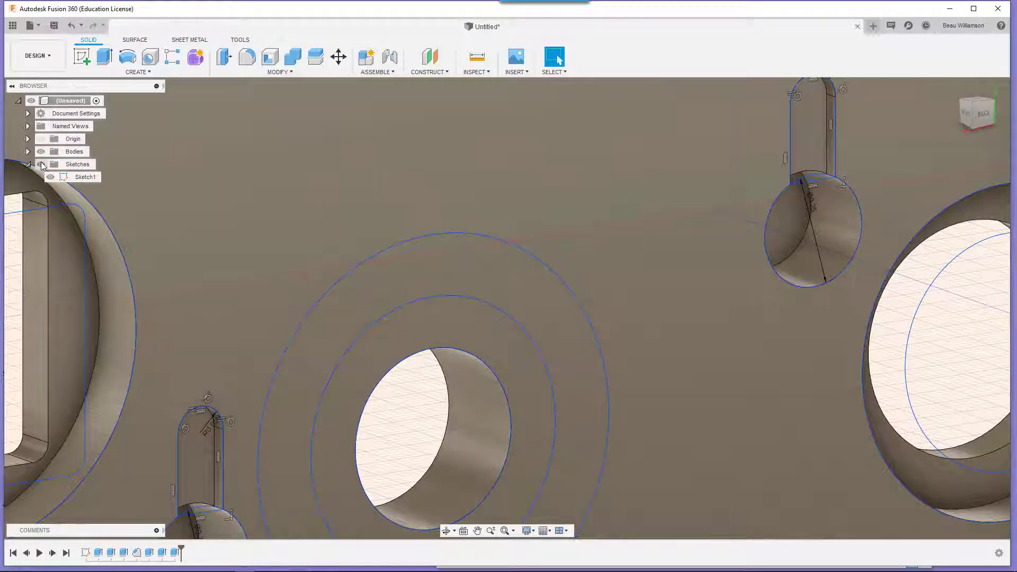
click(49, 178)
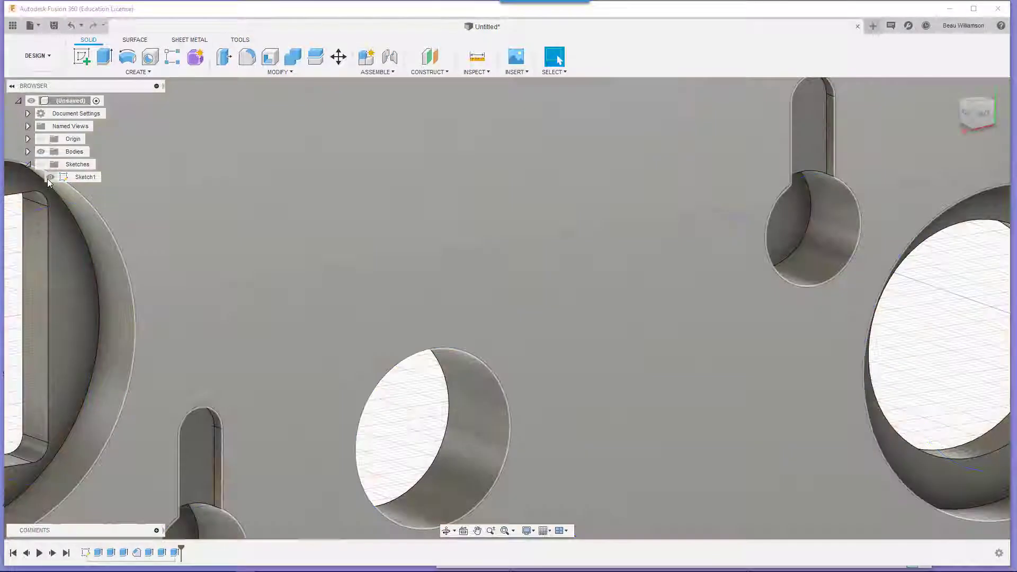
scroll(732, 395, down, 10)
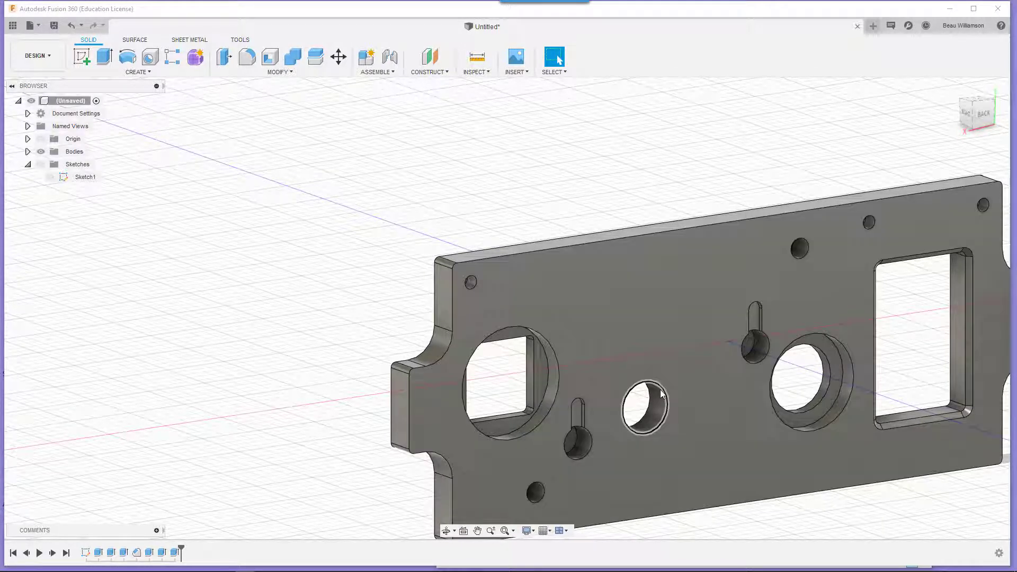
- Make Sketch1 visible and select the inner ring profile directly around the plain round hole between the keyholes
click(75, 177)
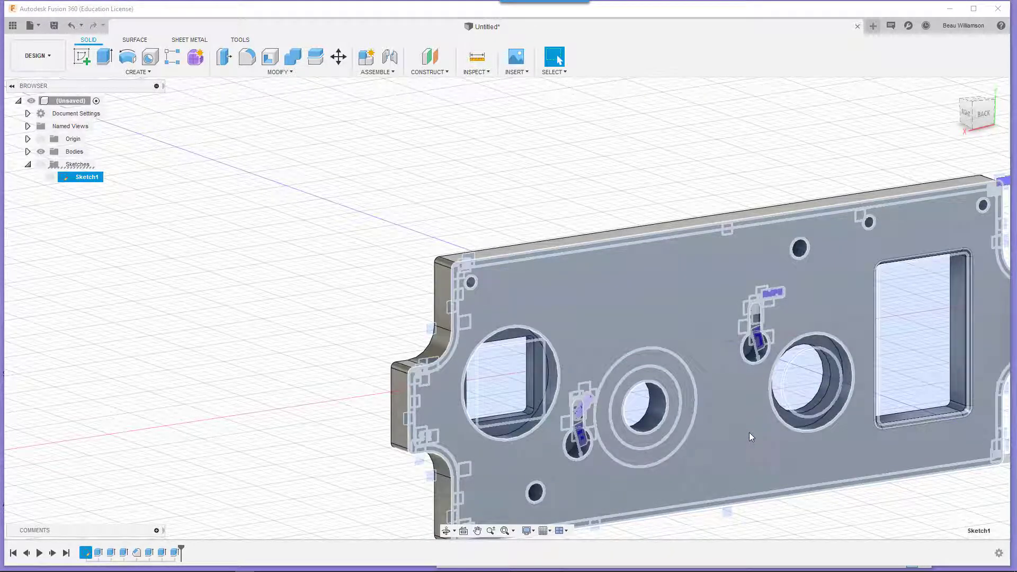
scroll(727, 424, down, 2)
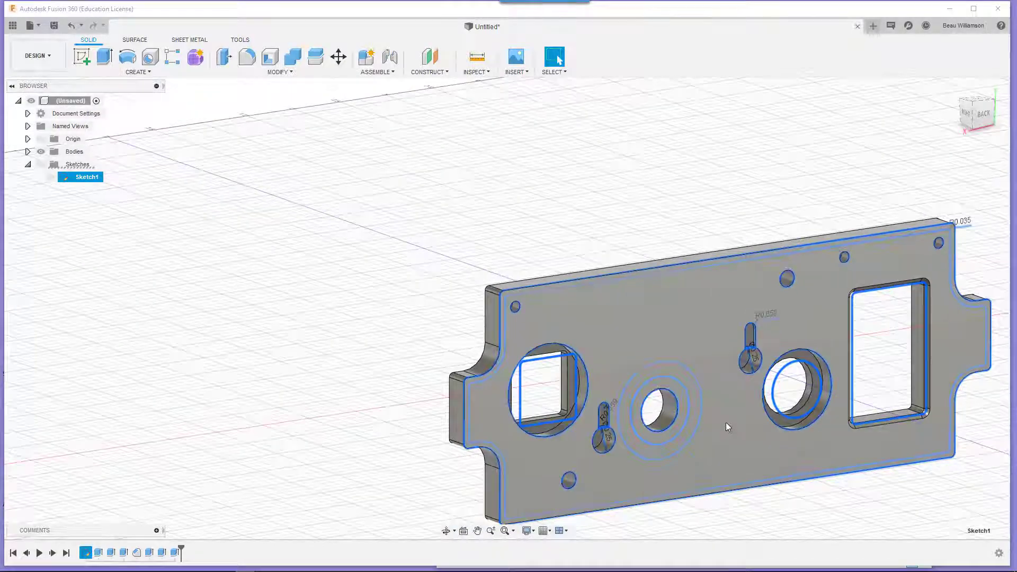
scroll(726, 422, up, 3)
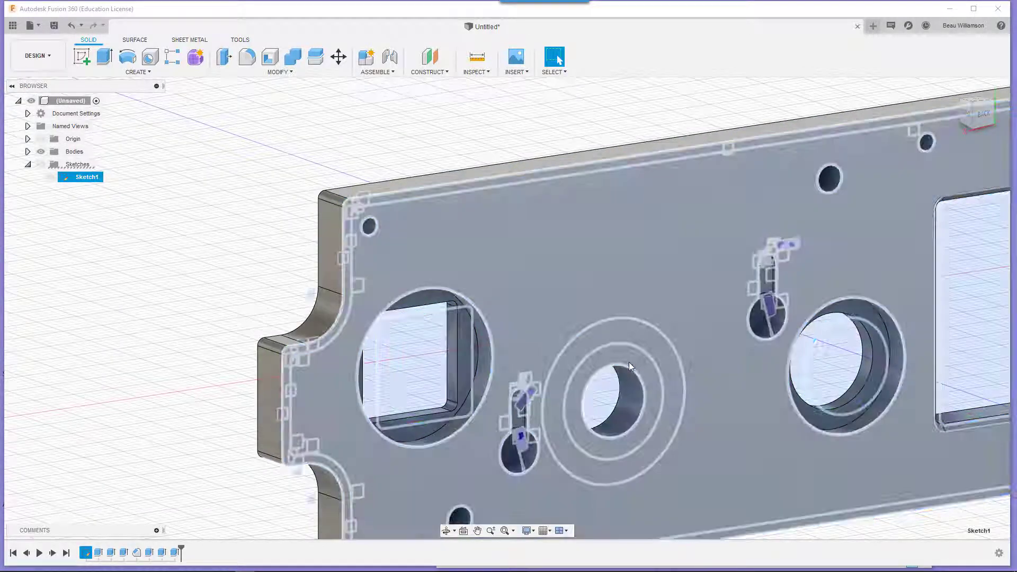
click(652, 405)
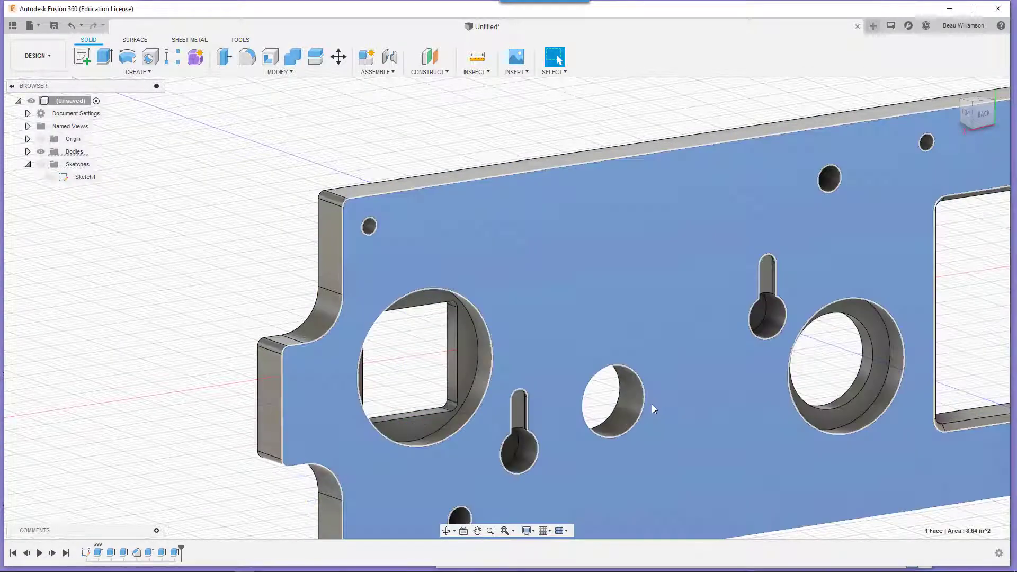
click(42, 165)
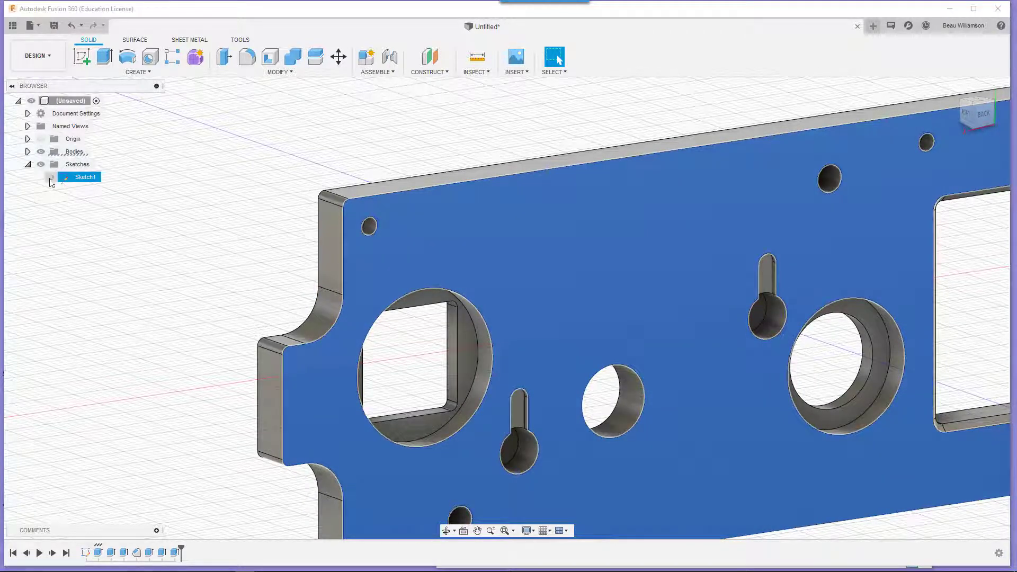
click(50, 177)
click(642, 362)
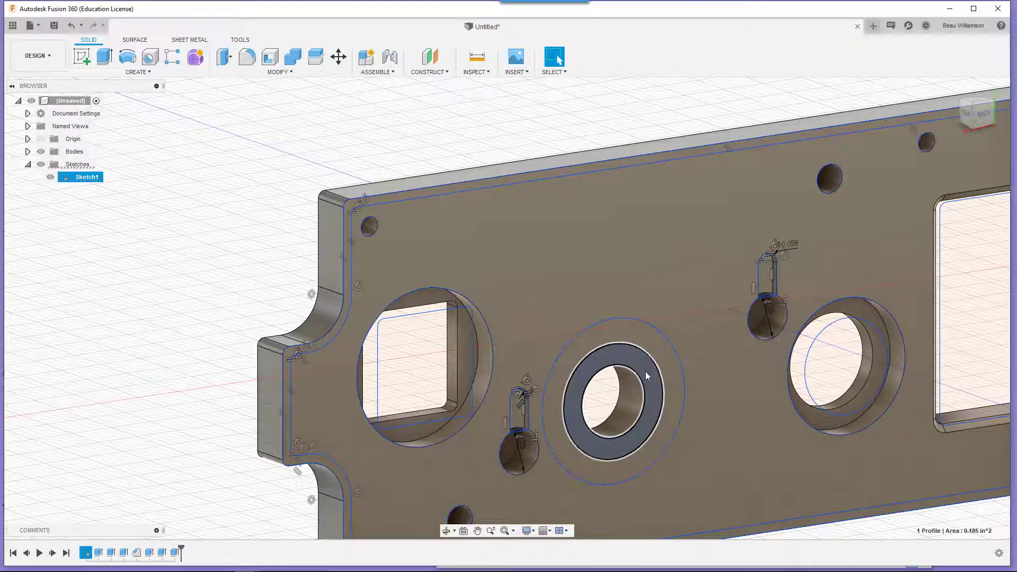
- Cut the selected ring 0.15 in deep into the back face to form a stepped recess around the round hole
right_click(645, 375)
click(682, 356)
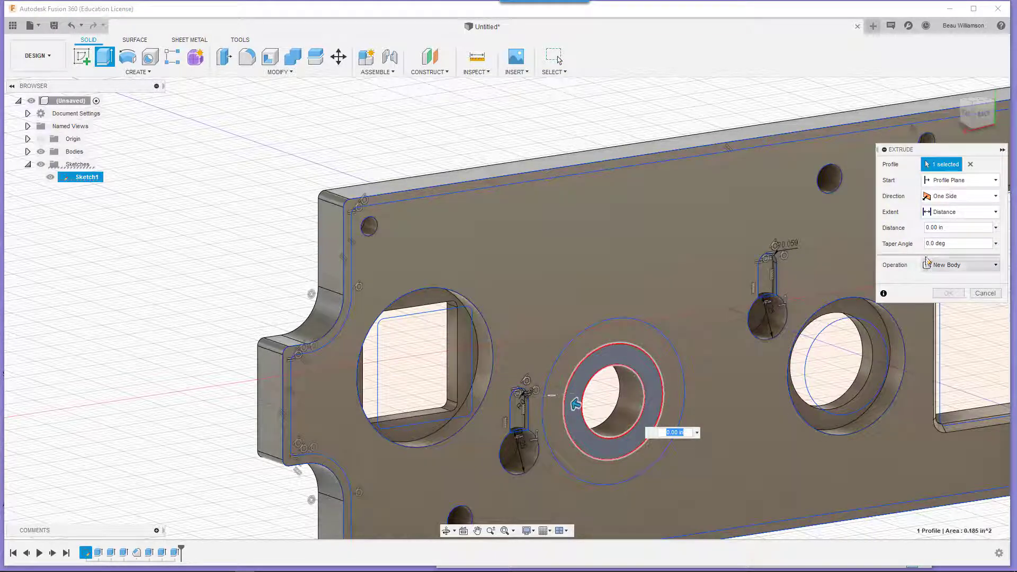
click(939, 226)
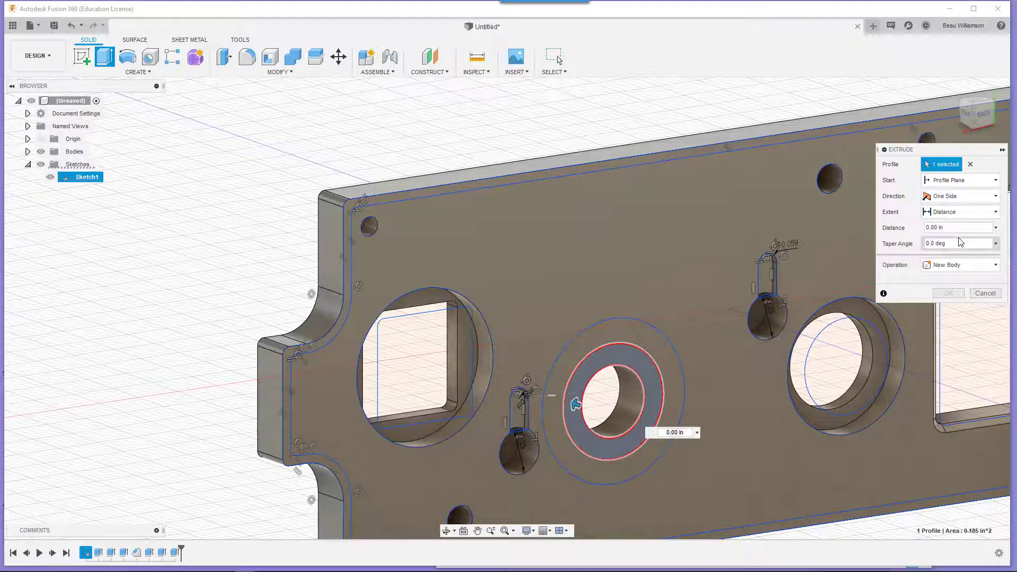
text(15)
key(Return)
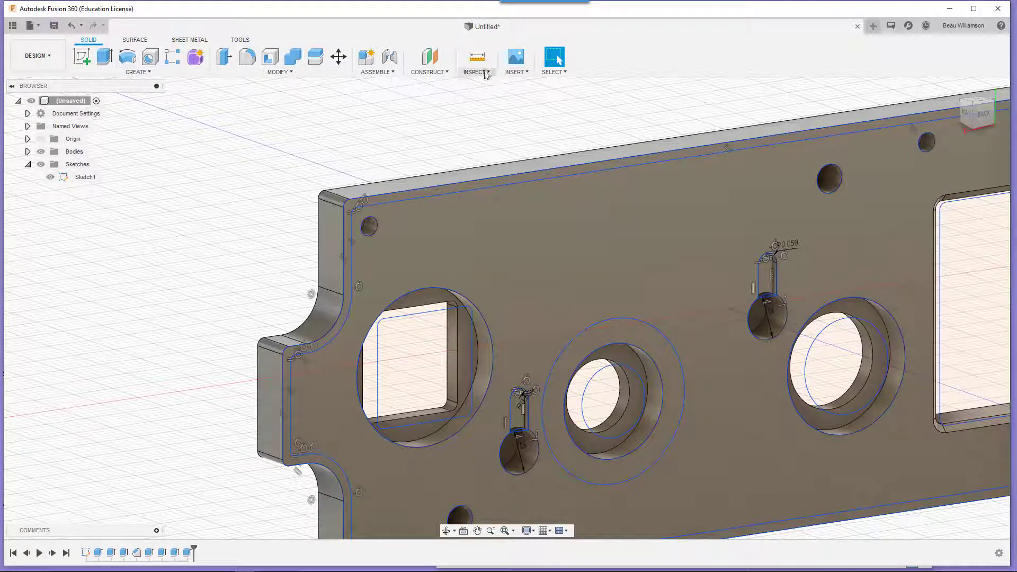
- Hide Sketch1 and measure the remaining thickness between the two inner edges of the newly recessed round hole
click(477, 72)
click(485, 83)
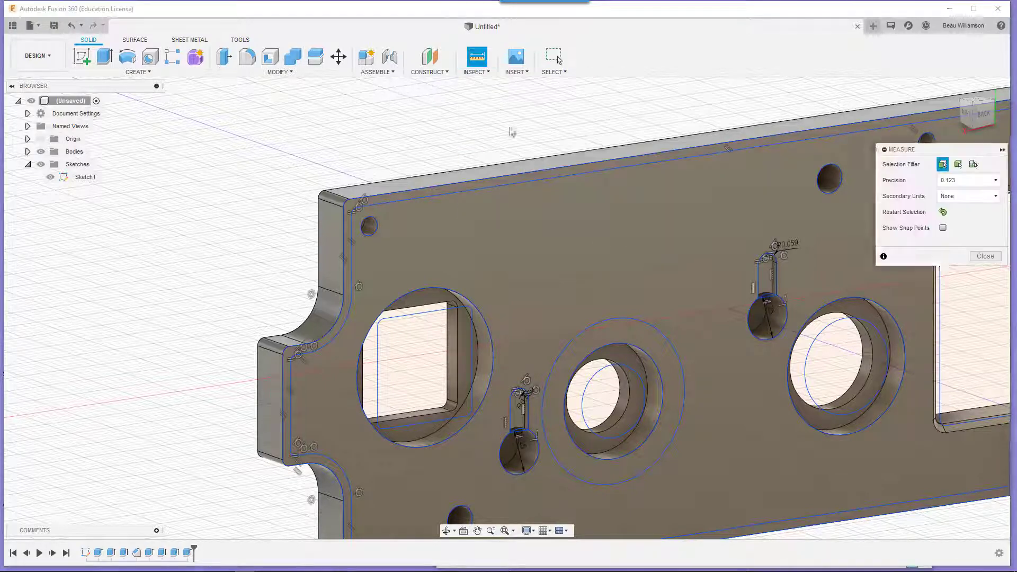
scroll(606, 413, up, 3)
scroll(608, 416, up, 2)
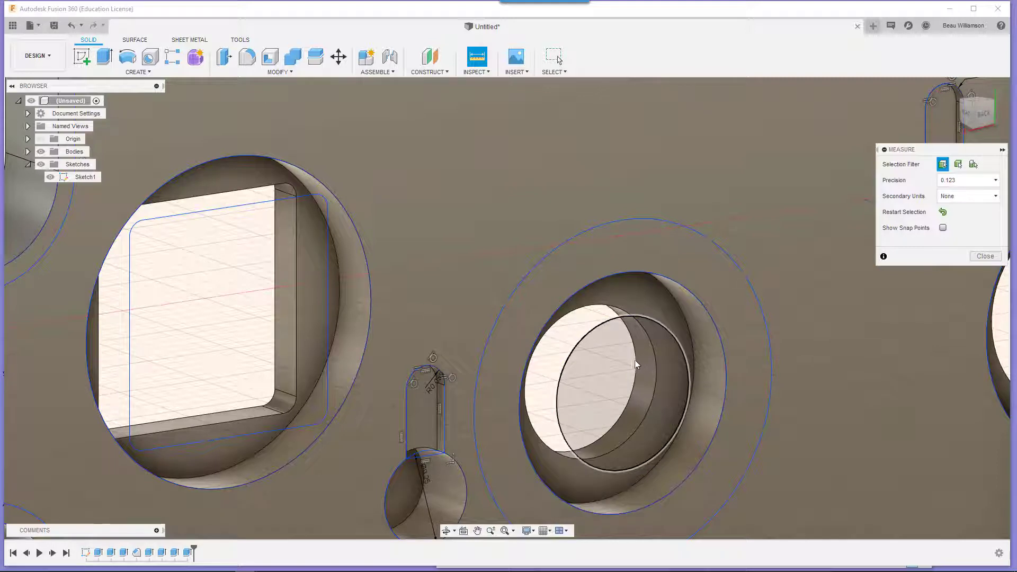
click(51, 178)
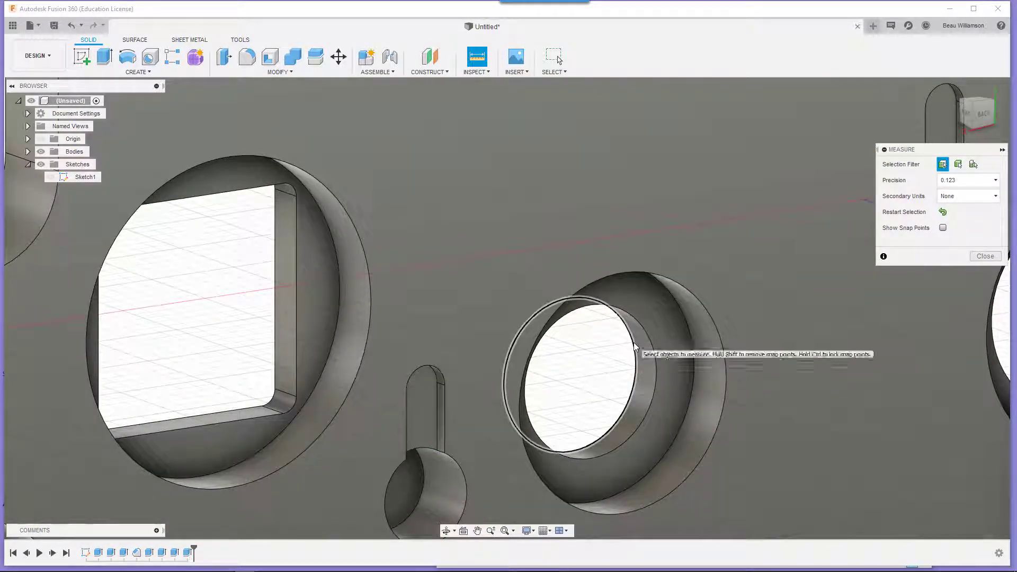
click(634, 343)
click(656, 360)
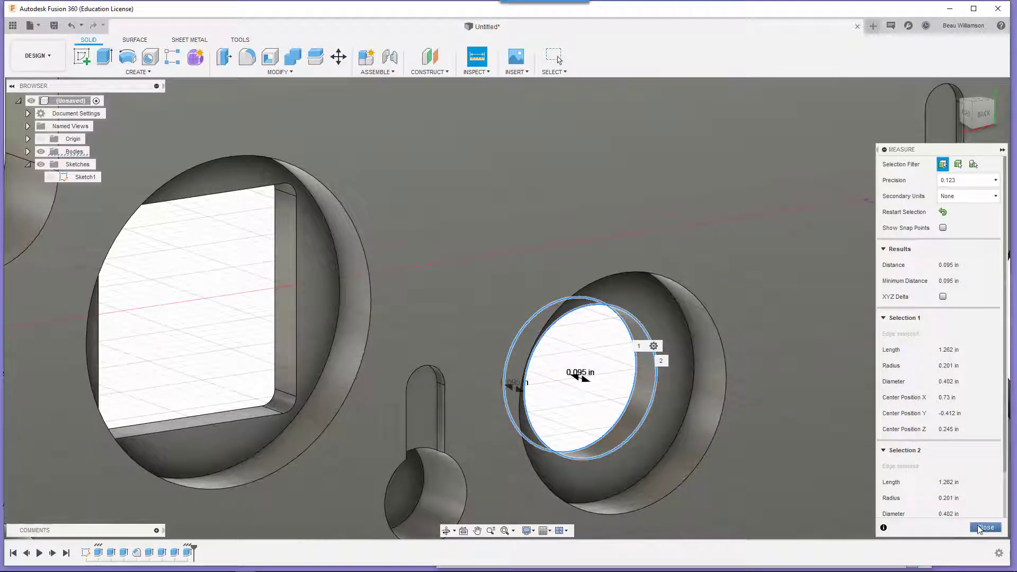
click(981, 527)
- Measure the remaining thickness between the two inner edges of the stepped round opening nearest the rectangular opening
scroll(848, 426, down, 4)
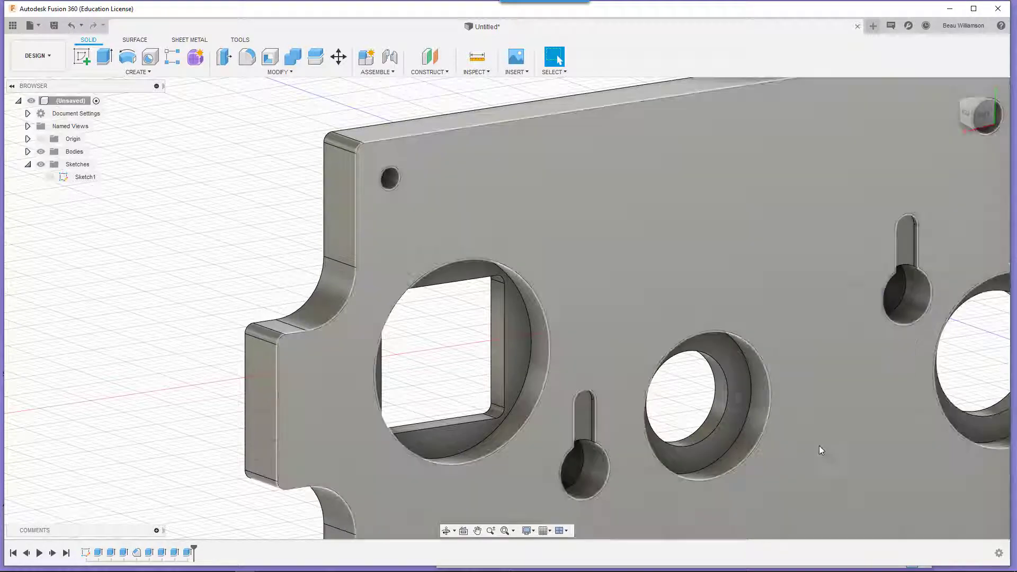
middle_drag(822, 448, 377, 444)
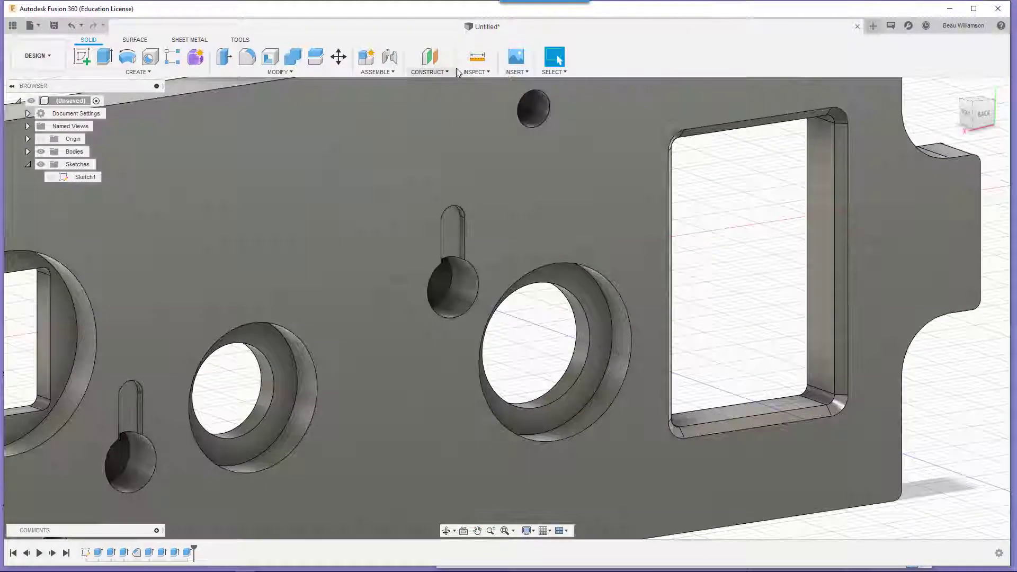
click(462, 72)
click(482, 84)
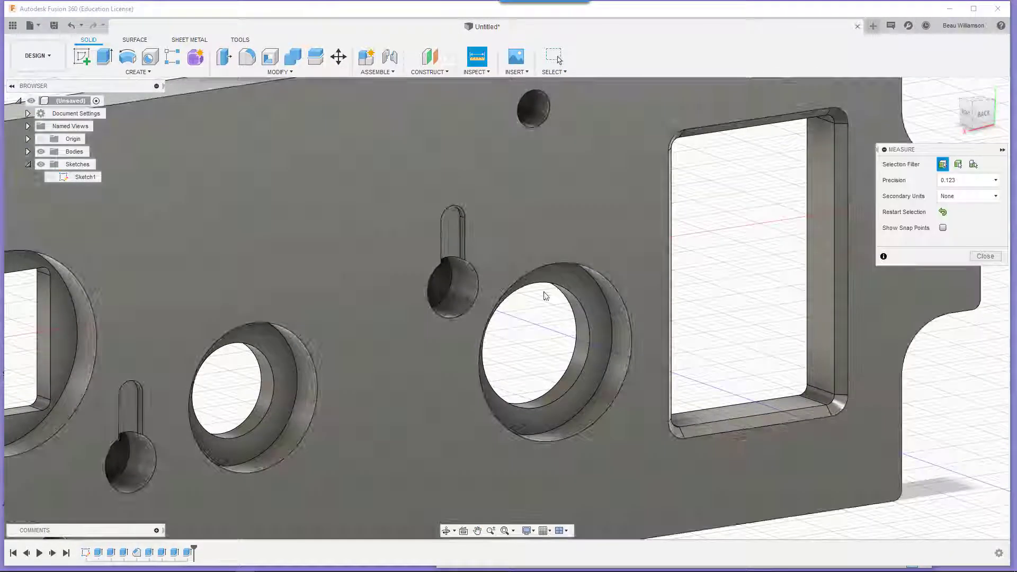
click(574, 316)
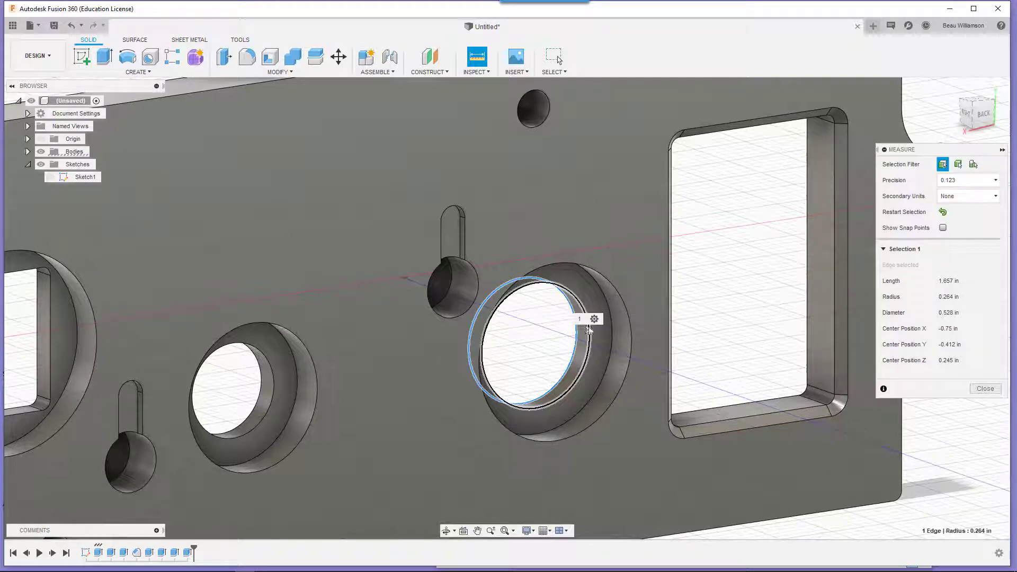
click(591, 331)
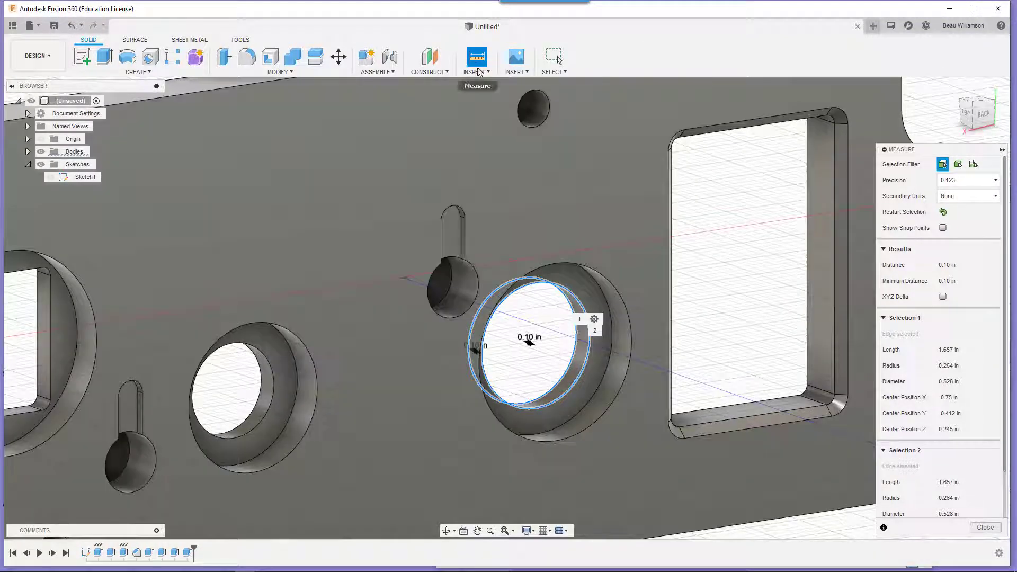
click(991, 529)
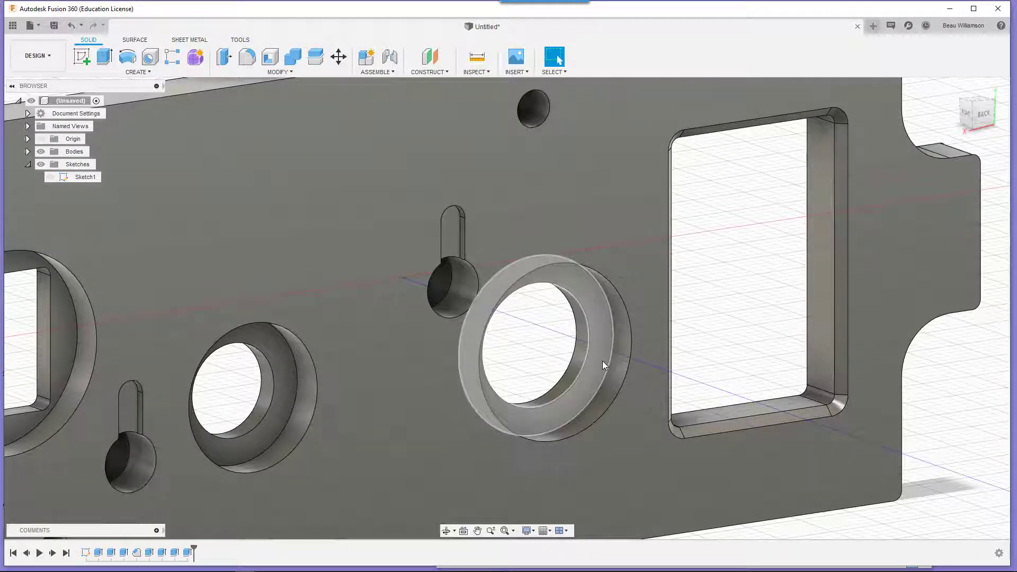
- Use Press Pull on the recess floor of the round opening nearest the rectangular opening to correct its depth
click(602, 361)
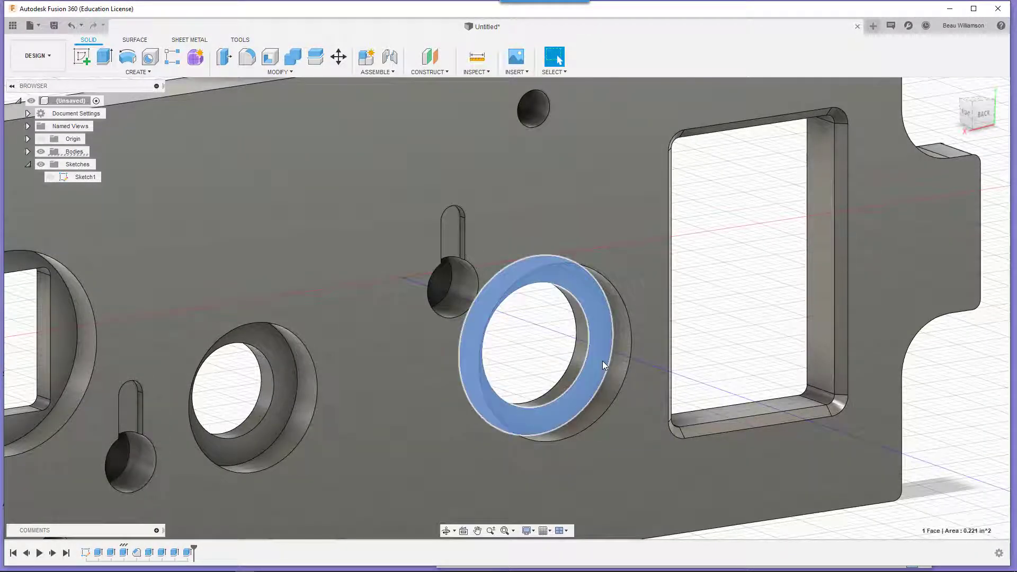
right_click(603, 360)
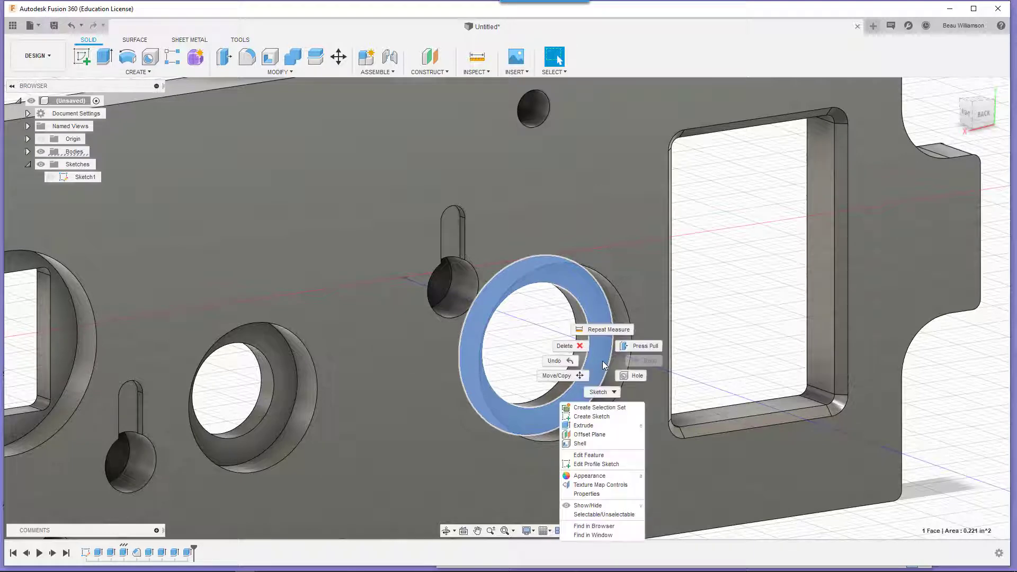
click(639, 348)
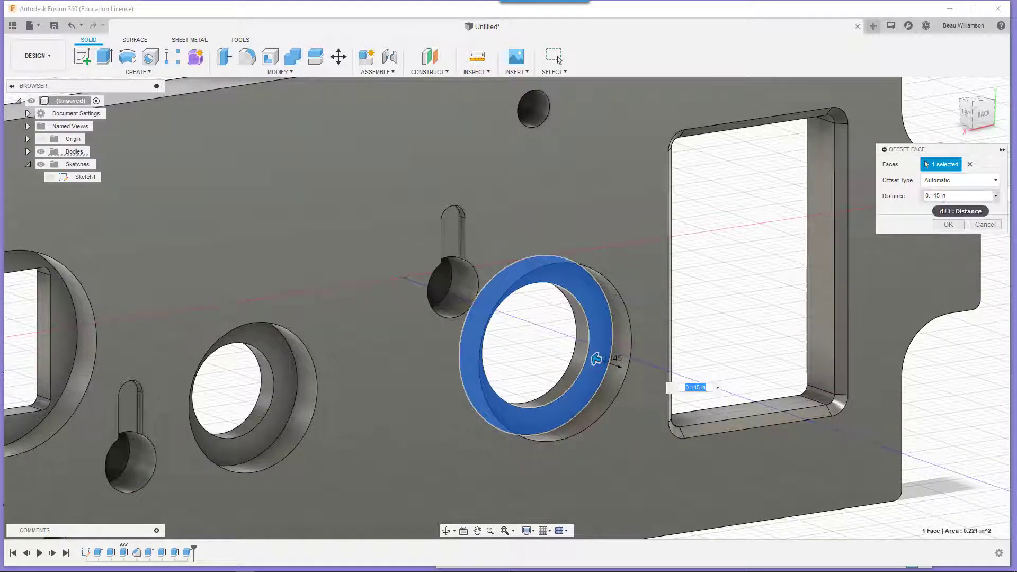
click(943, 196)
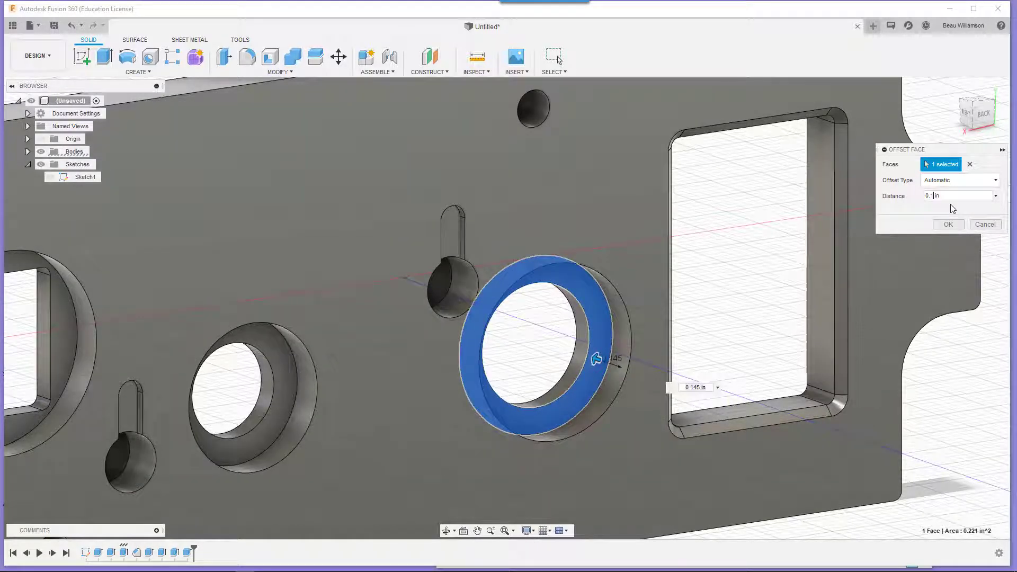
key(Return)
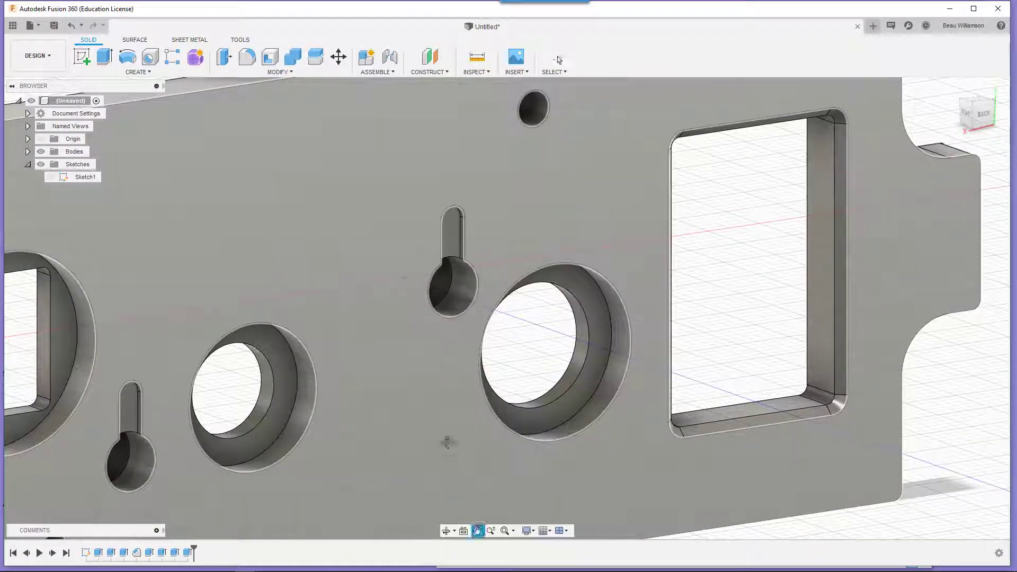
- Set the depth of the circular recess around the square opening to 0.15 in by offsetting its floor face
middle_drag(445, 440, 740, 404)
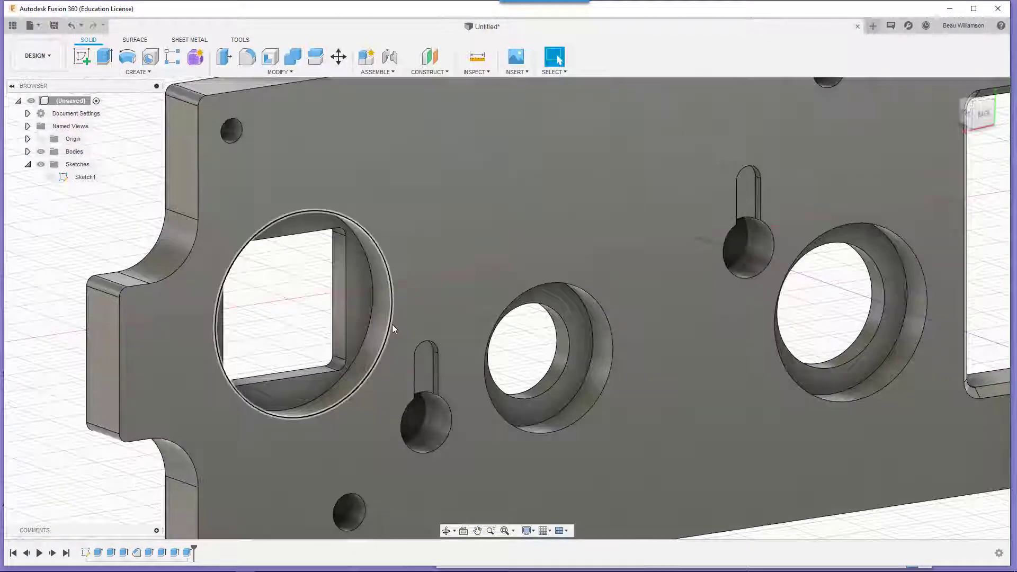
click(365, 318)
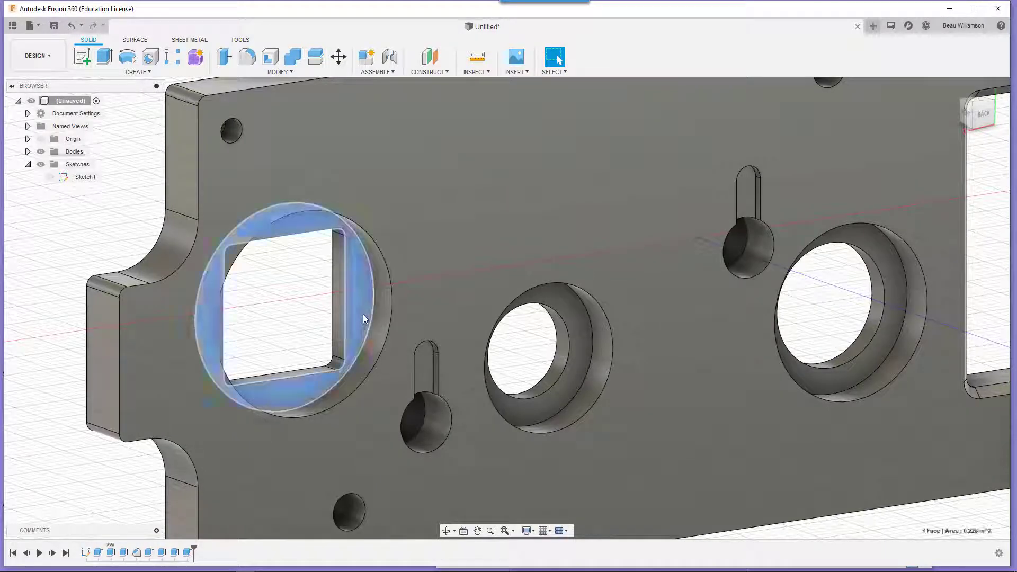
right_click(364, 318)
click(405, 299)
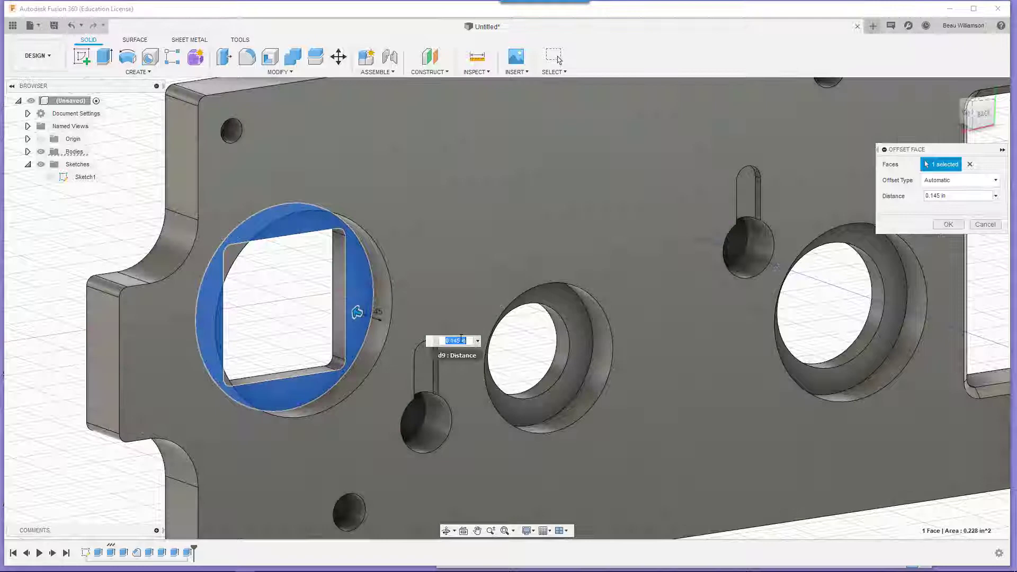
click(461, 338)
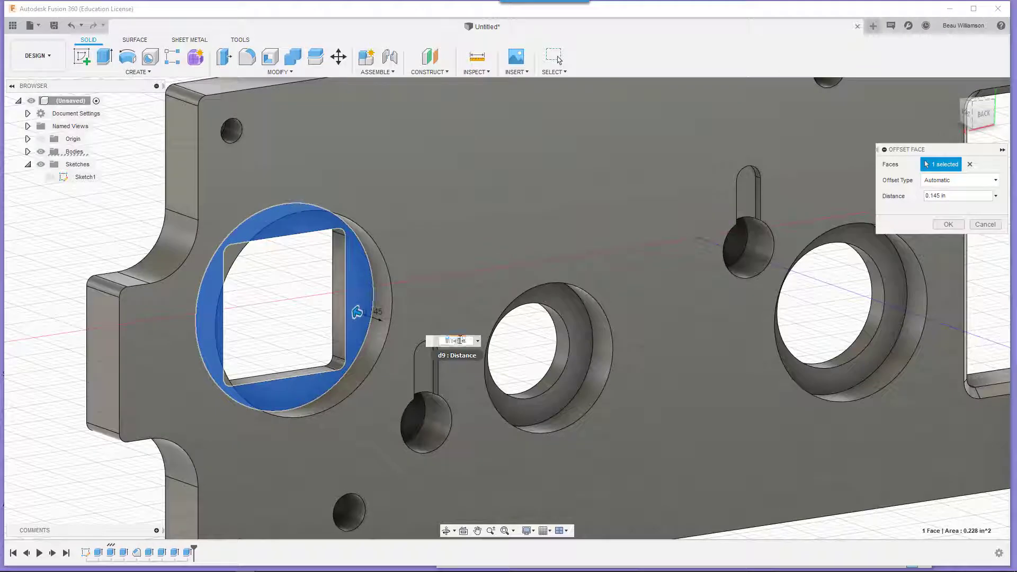
key(BackSpace)
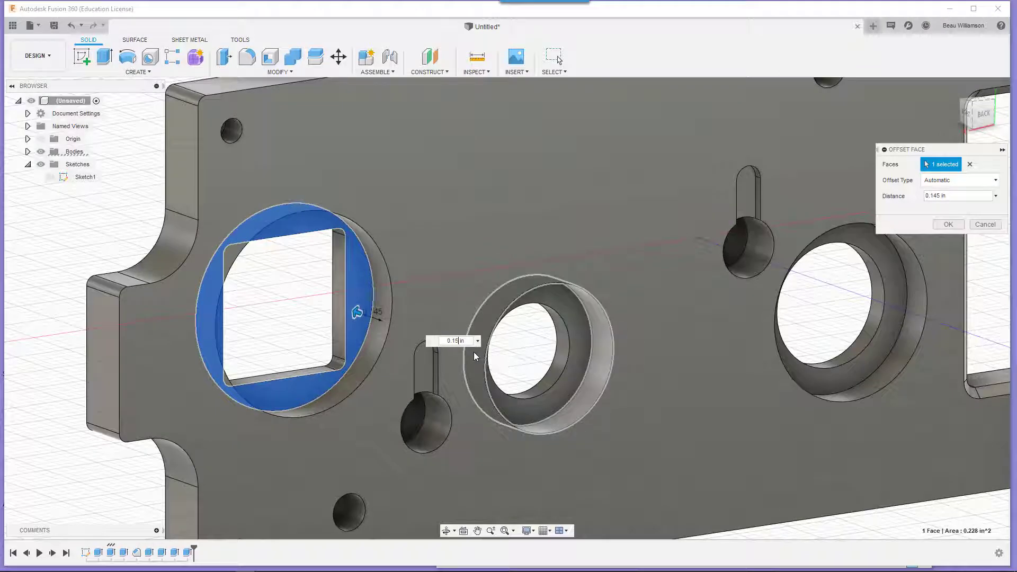
key(Return)
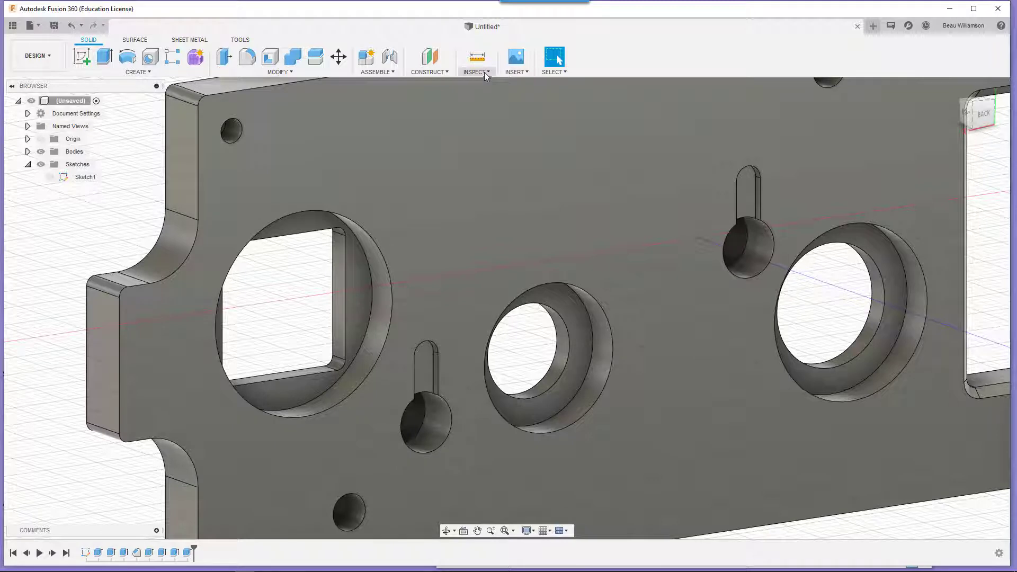
- Measure the remaining thickness between the two inner vertical edges of the square opening
click(477, 72)
click(483, 85)
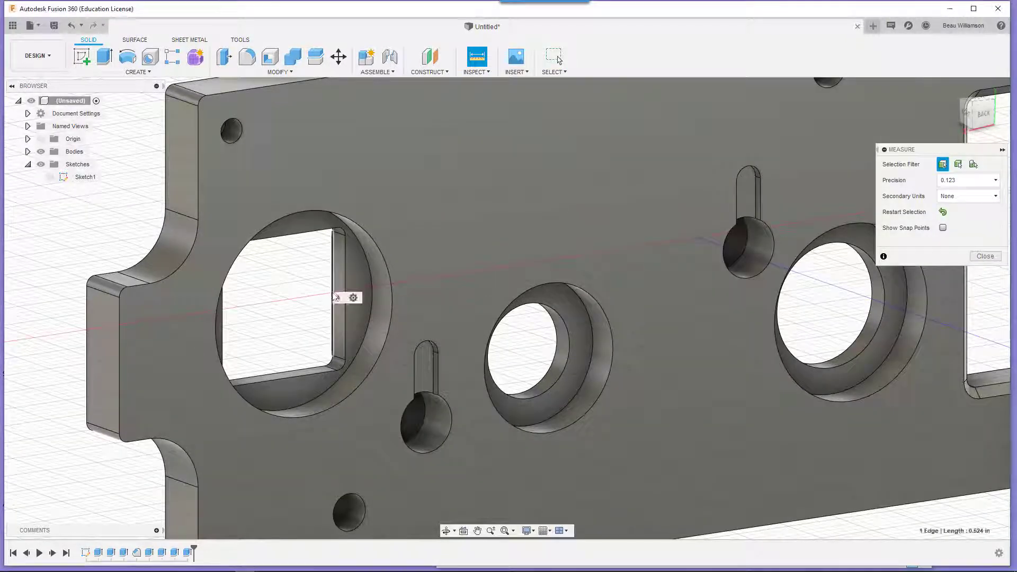
click(343, 295)
click(347, 289)
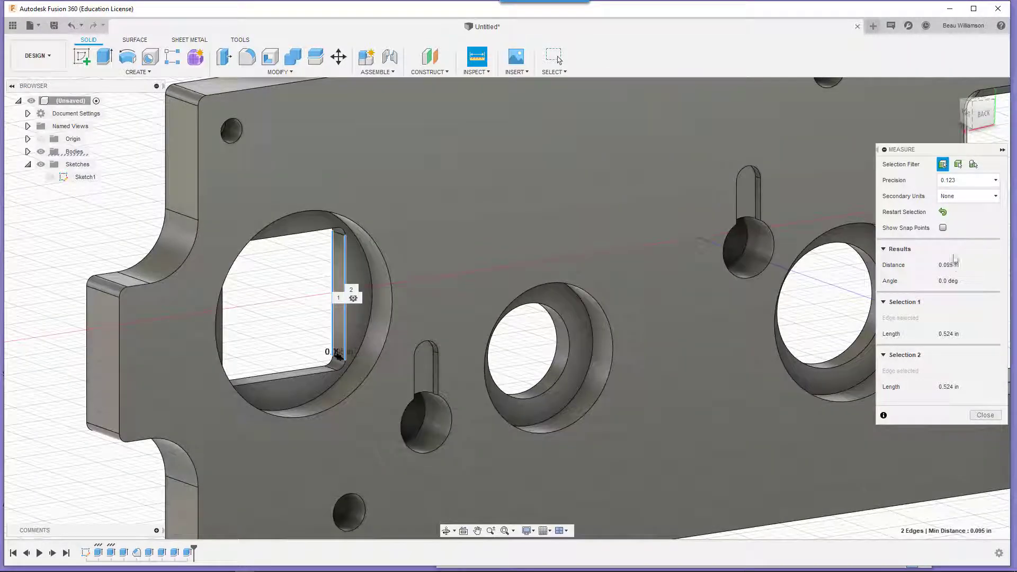
click(985, 414)
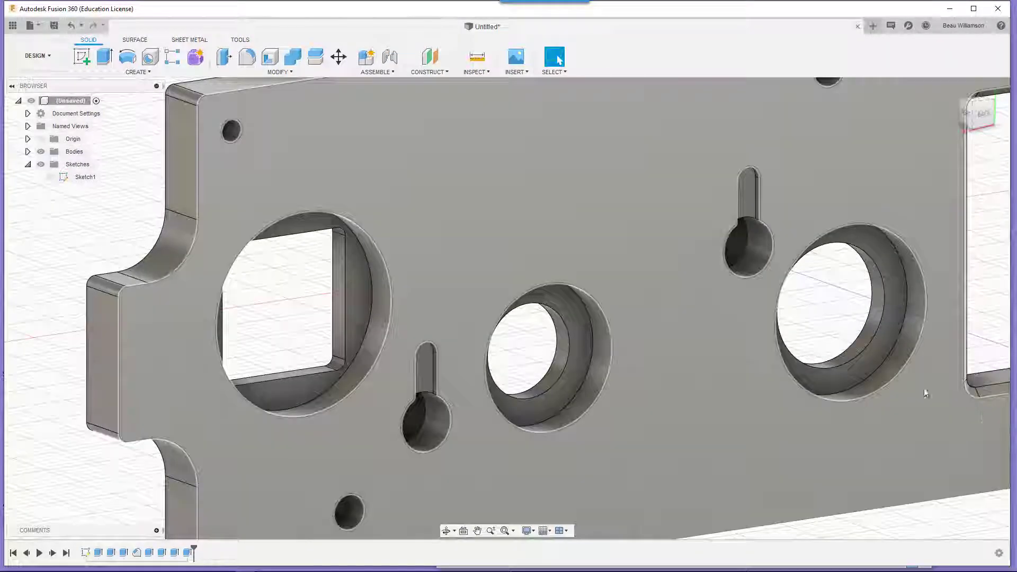
- Make Sketch1 visible and select the large inner plate profile together with the outer ring around the round hole between the keyholes
scroll(723, 214, down, 8)
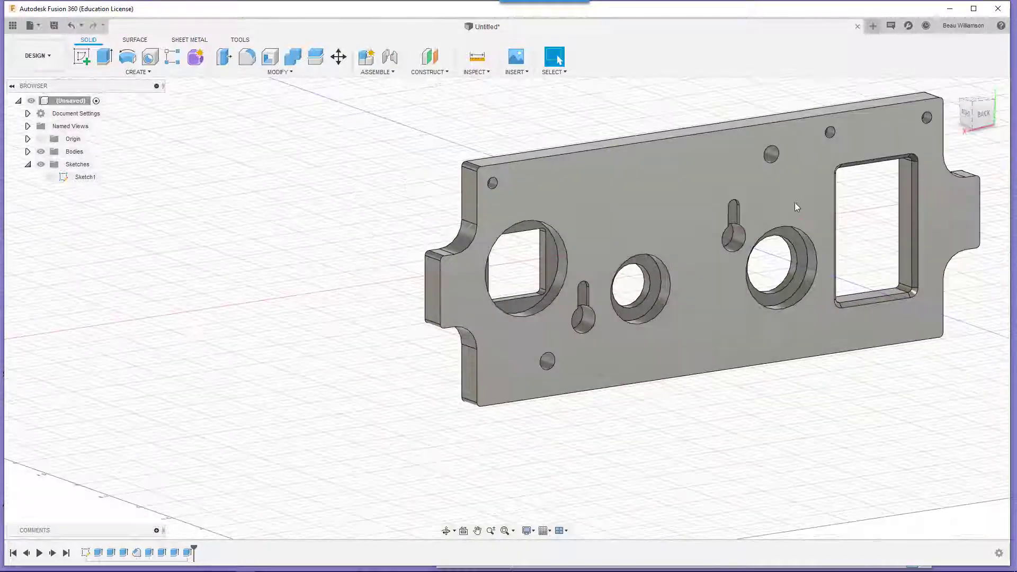
middle_drag(795, 203, 581, 293)
scroll(581, 293, down, 2)
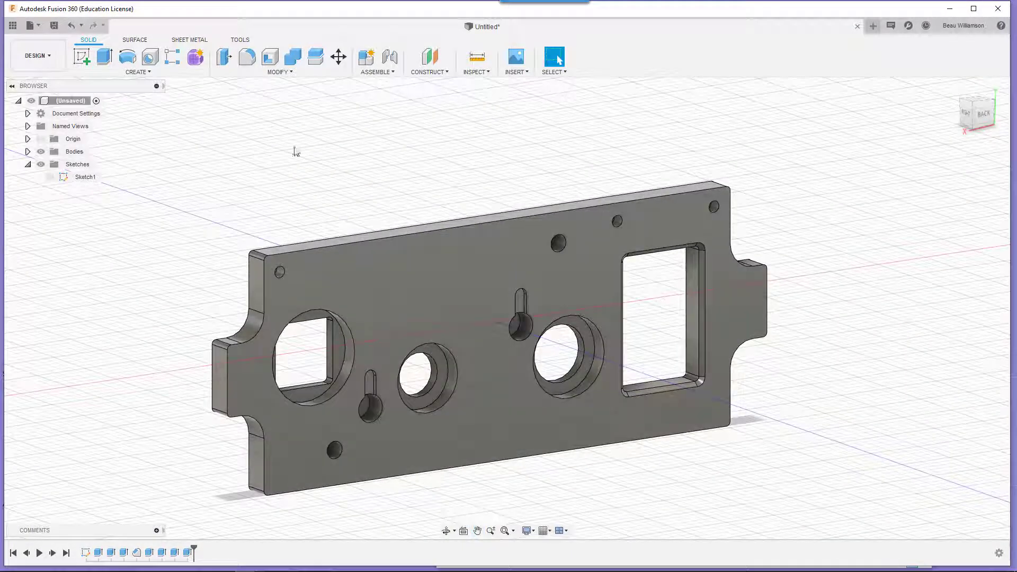
click(49, 177)
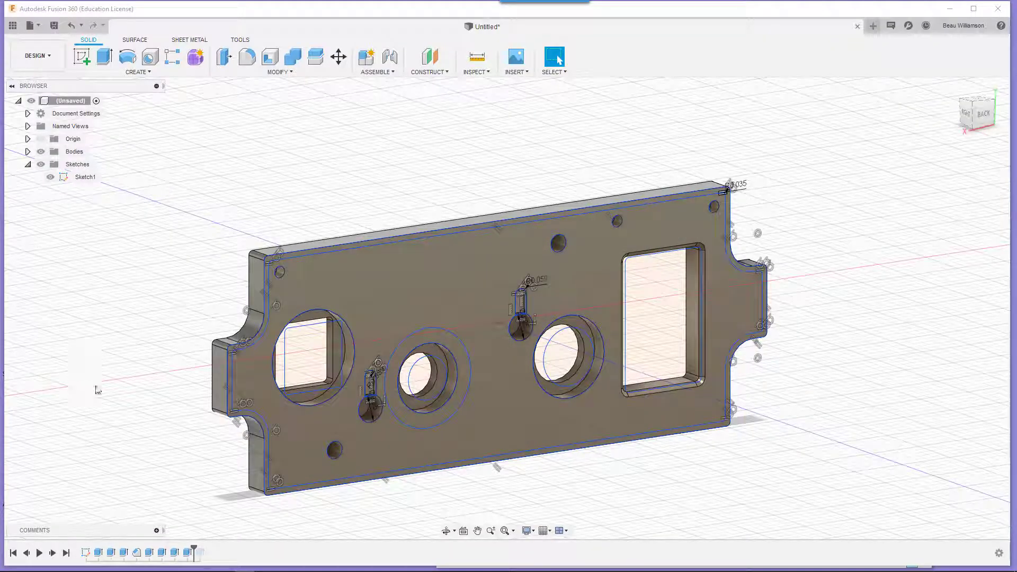
click(336, 293)
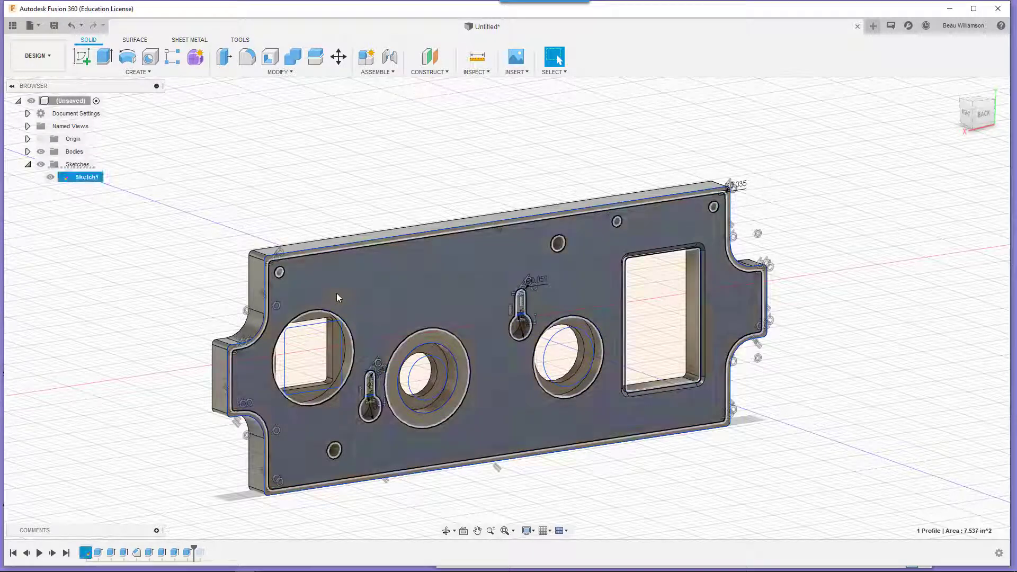
click(441, 343)
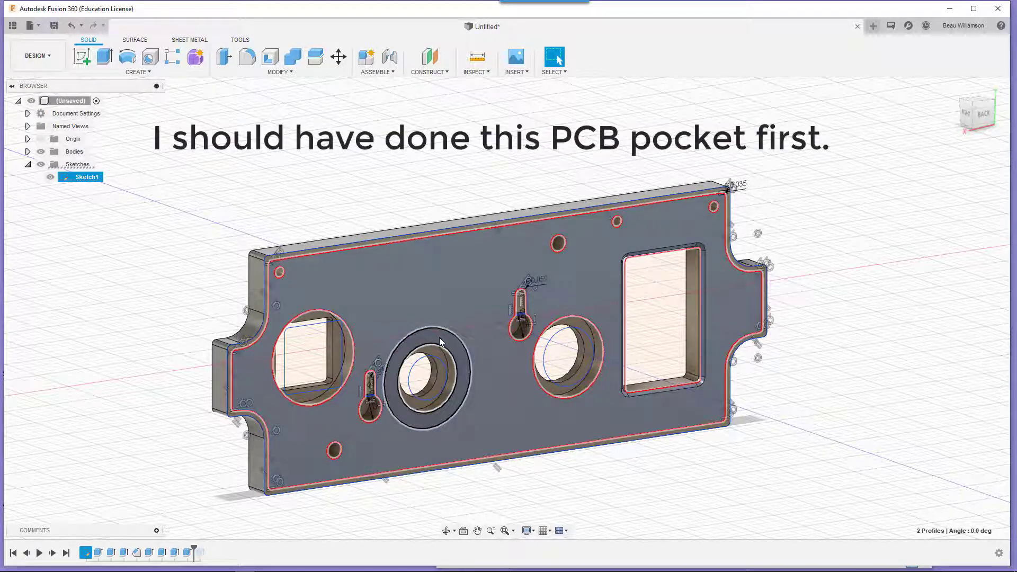
- Cut the two selected profiles 0.04 in deep into the back face to form the PCB pocket, and hide the sketches
right_click(441, 343)
click(467, 324)
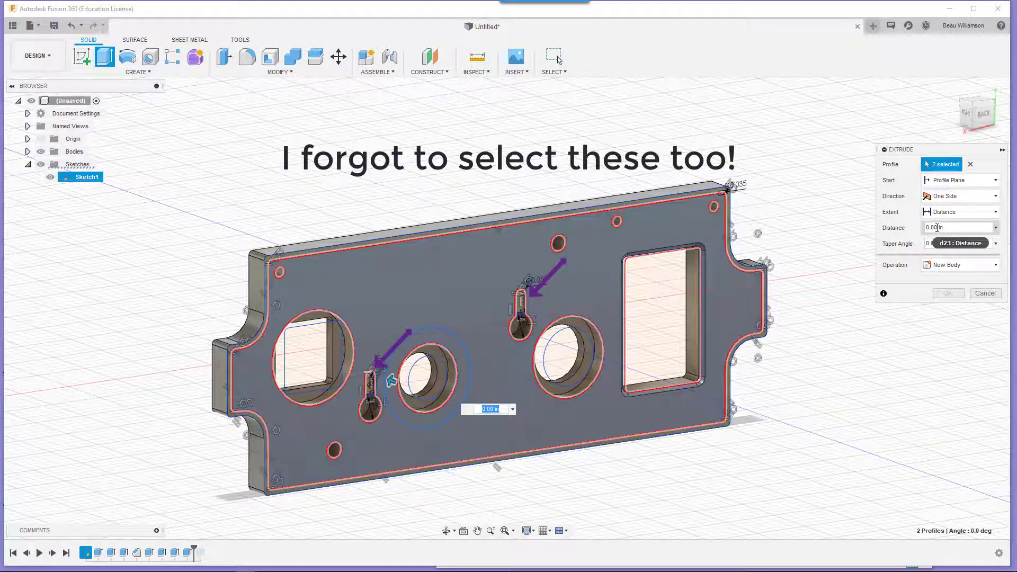
click(937, 228)
key(BackSpace)
text(4)
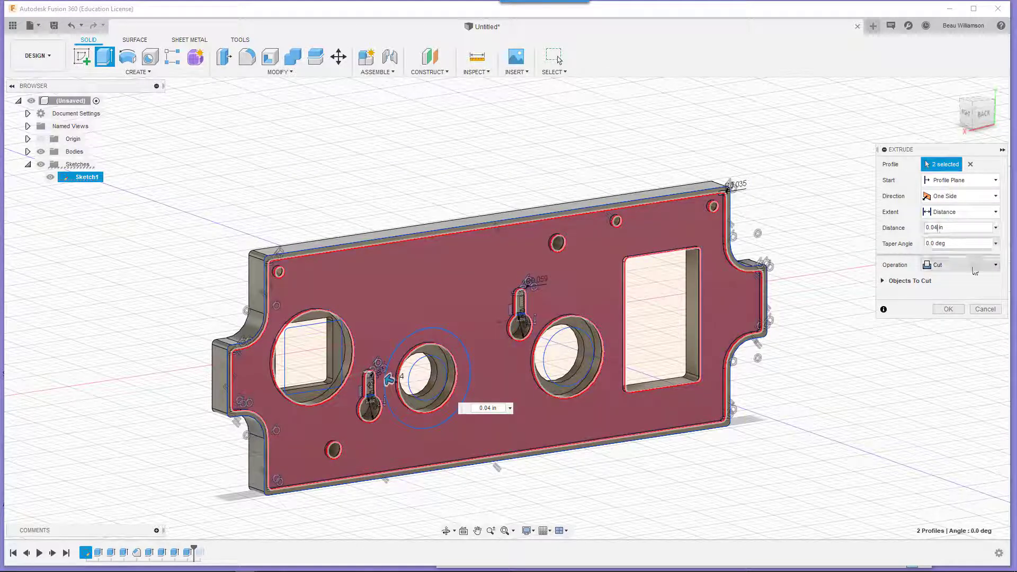
click(948, 309)
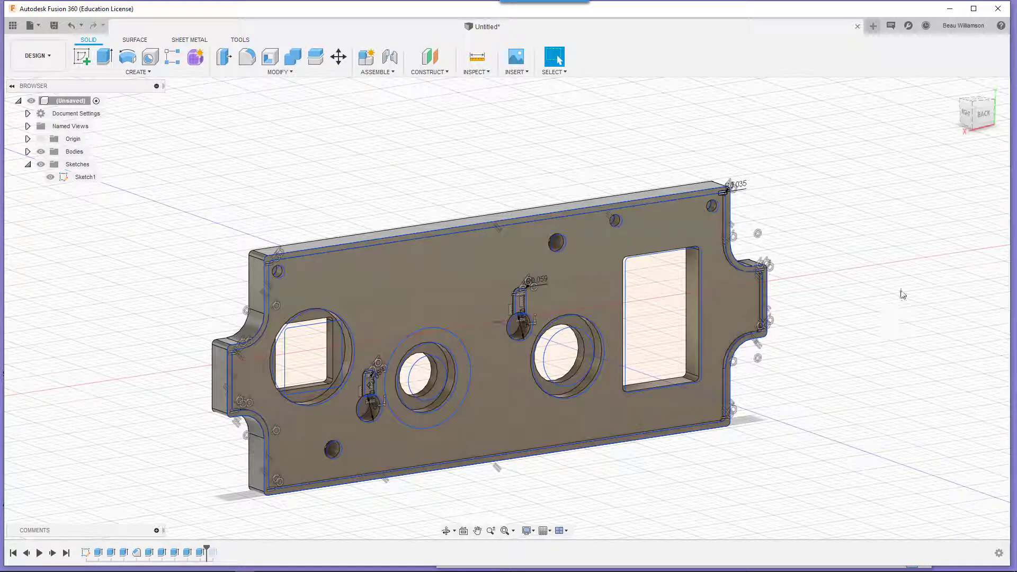
click(41, 164)
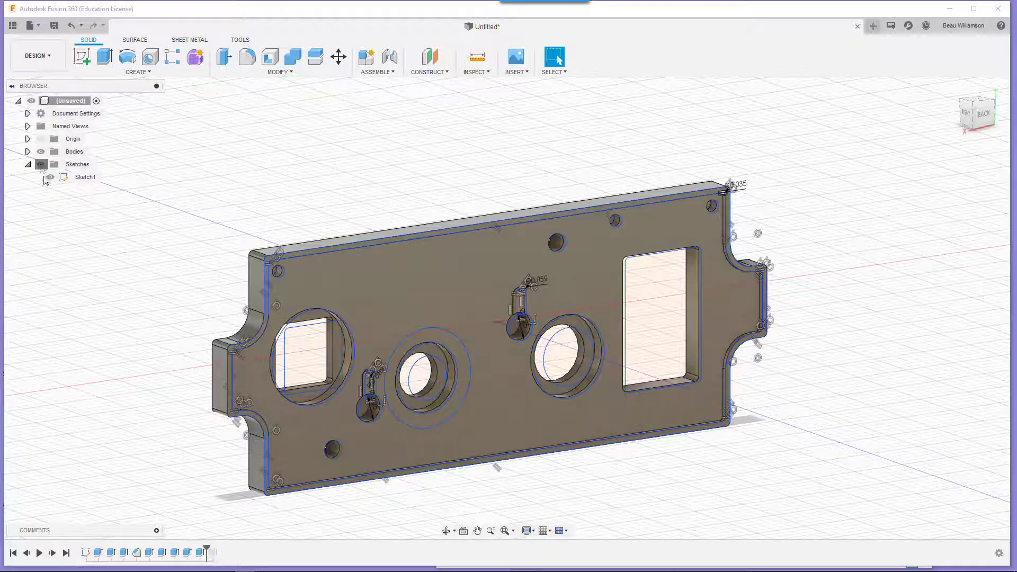